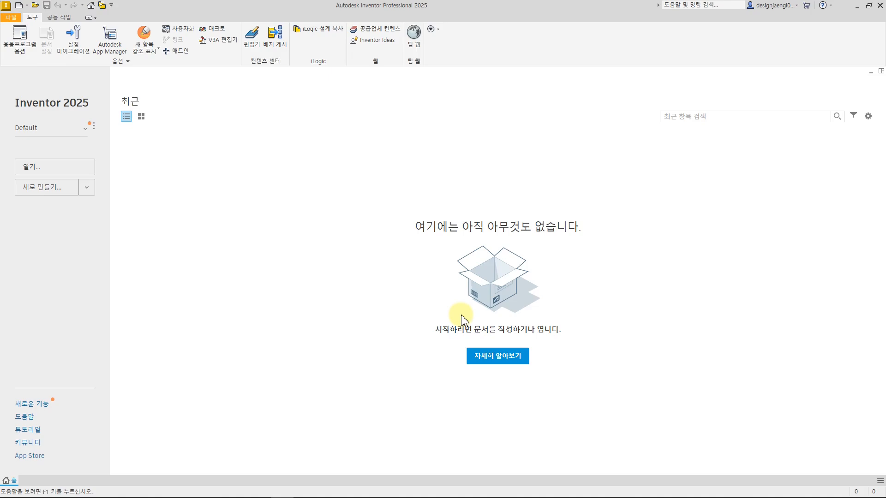
Step: Bring the drawing PDF up beside the modelling window and examine its plan and isometric views with their dimensions
double_click(415, 10)
left_click(257, 273)
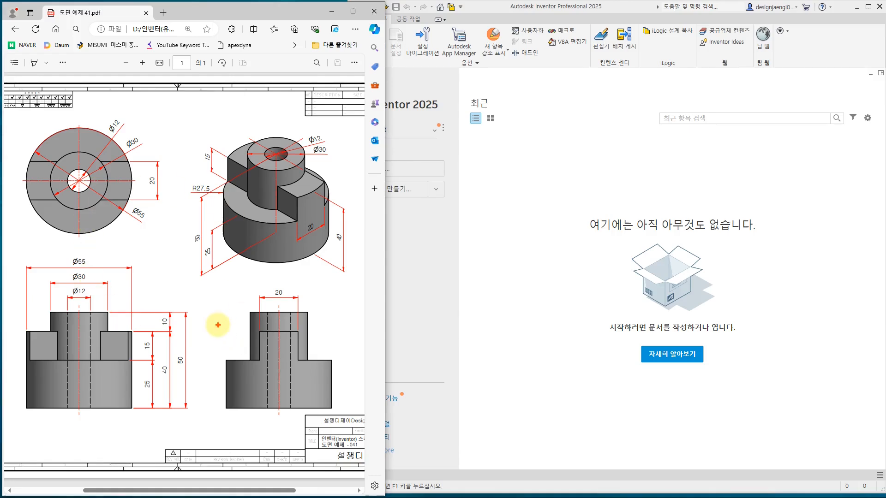
mouse_move(12, 118)
left_mouse_down()
mouse_move(115, 223)
mouse_move(163, 245)
left_mouse_up()
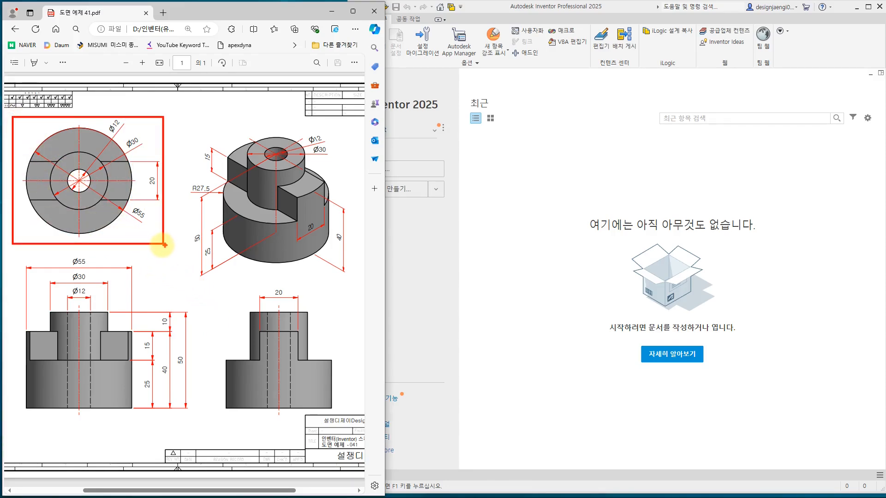
mouse_move(180, 114)
left_mouse_down()
mouse_move(290, 247)
mouse_move(363, 295)
left_mouse_up()
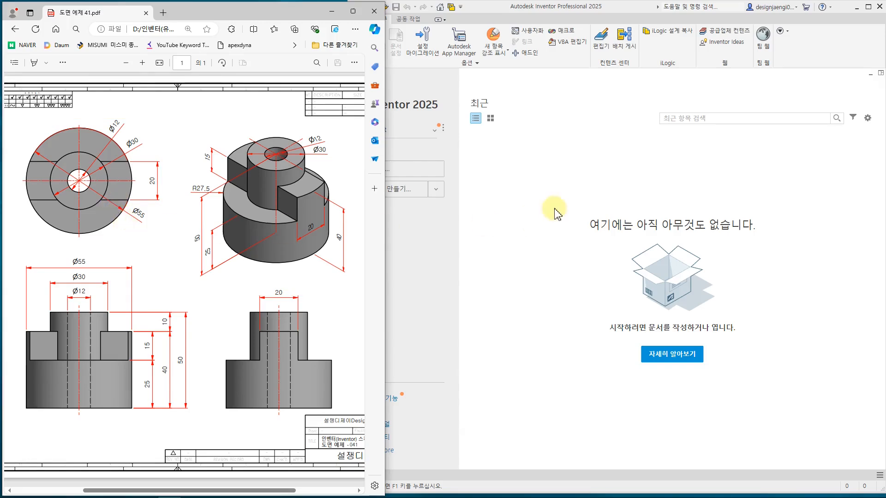
Step: Create a new part file from the 부품.ipt template
left_click(579, 189)
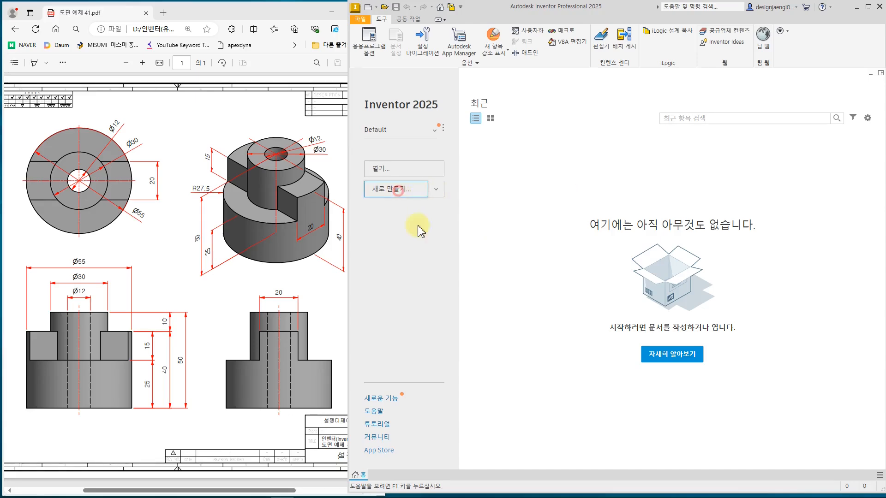
left_click(404, 202)
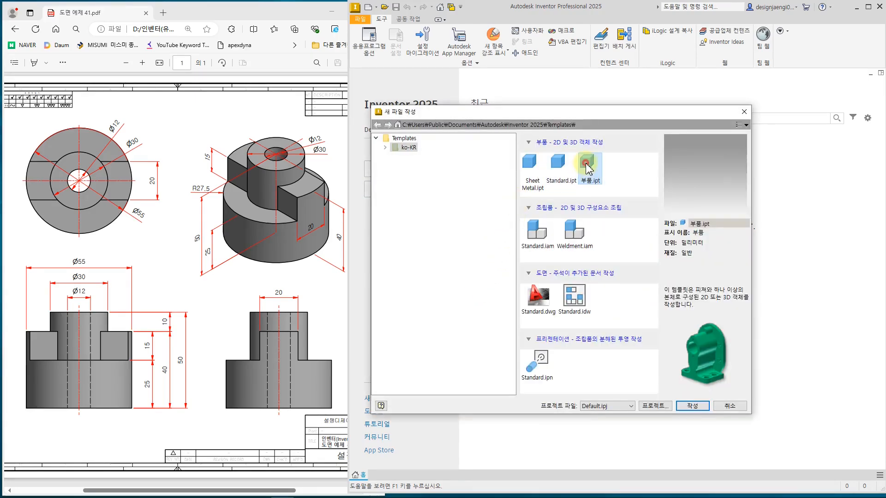
left_click(690, 406)
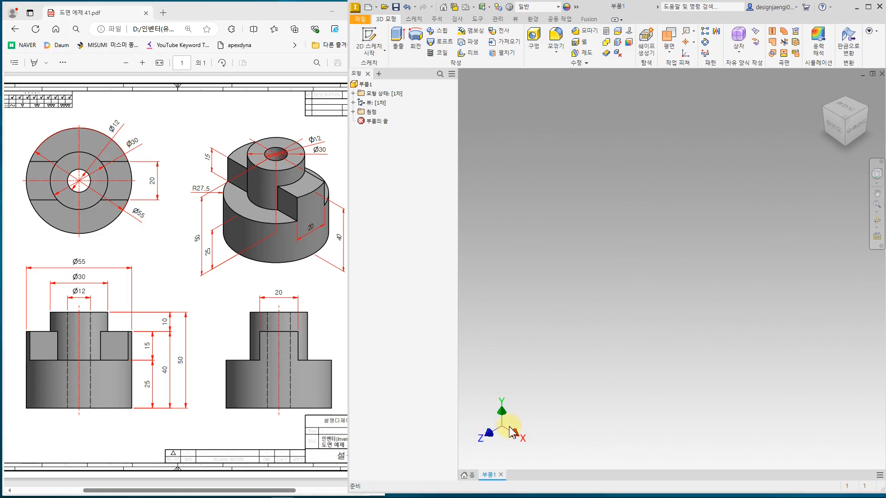
Step: Start a 2D sketch on the horizontal XZ origin plane of the new part
left_click(60, 182)
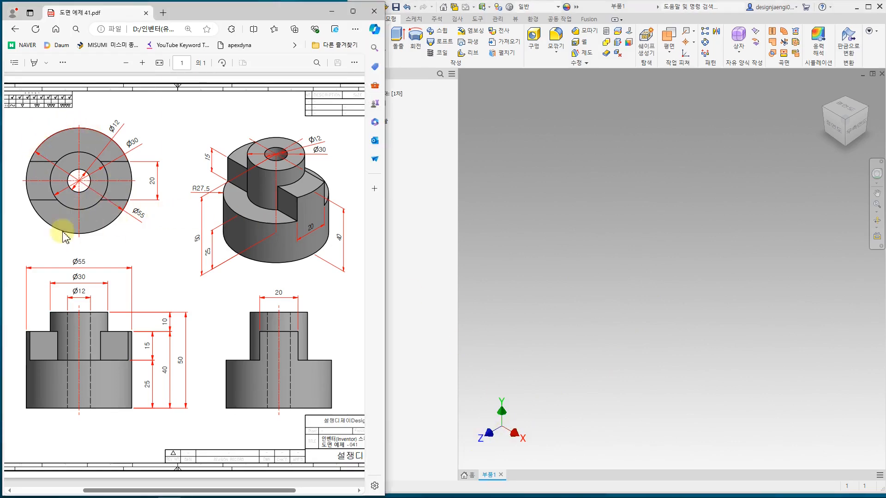
left_click(665, 263)
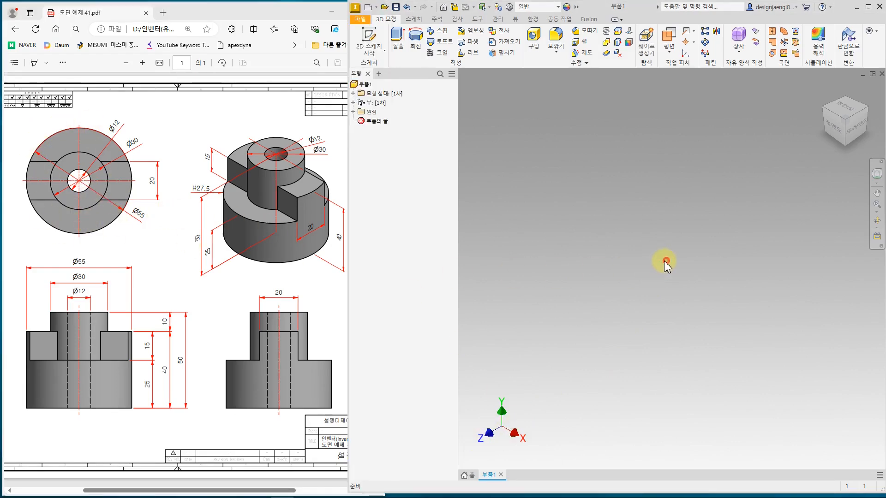
left_click(368, 41)
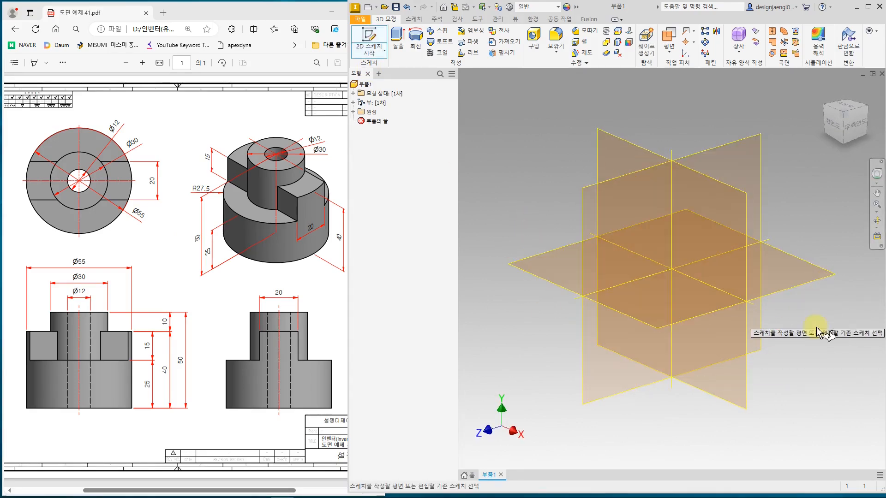
left_click(528, 273)
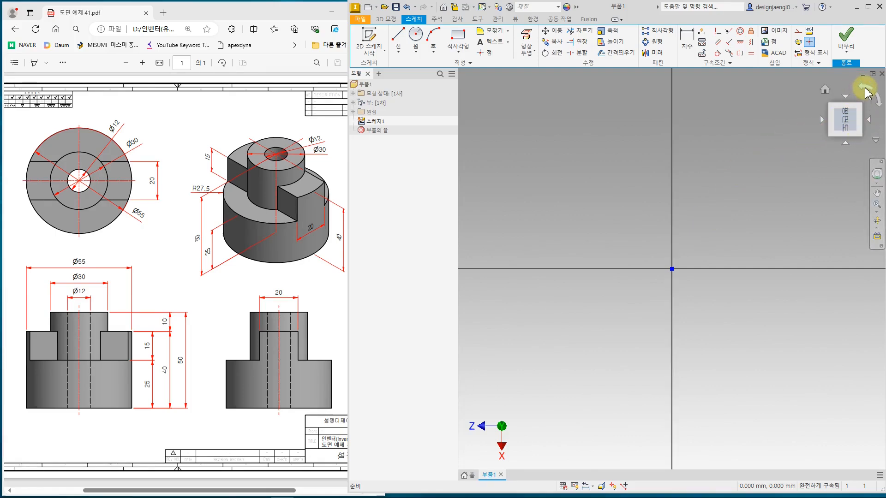
left_click(865, 92)
middle_click_drag(712, 322, 700, 342)
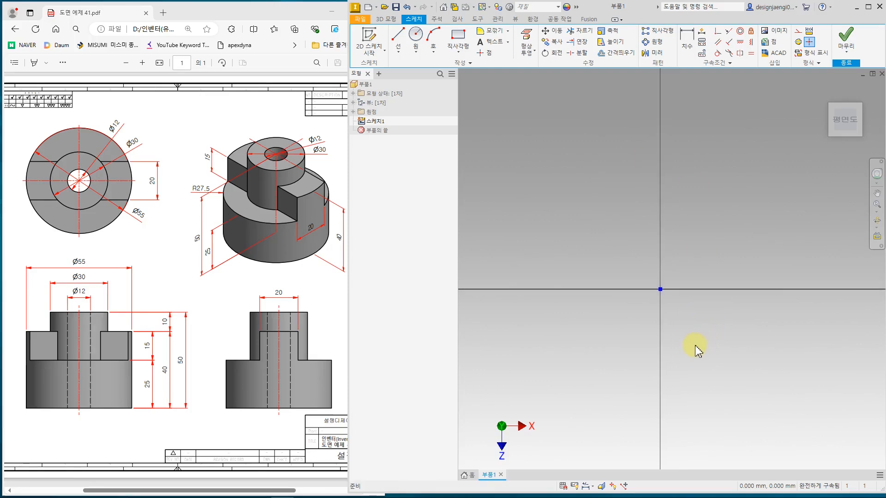
Step: Sketch three concentric circles of decreasing size centred on the origin
left_click(416, 35)
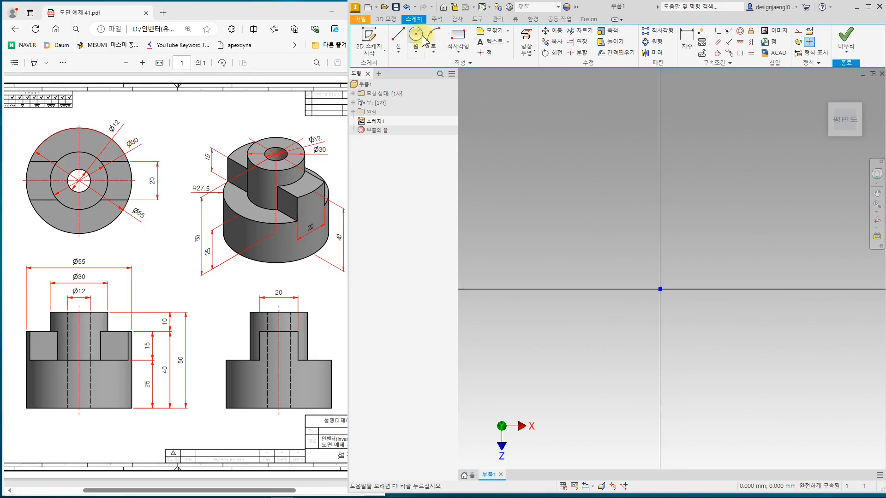
left_click(659, 290)
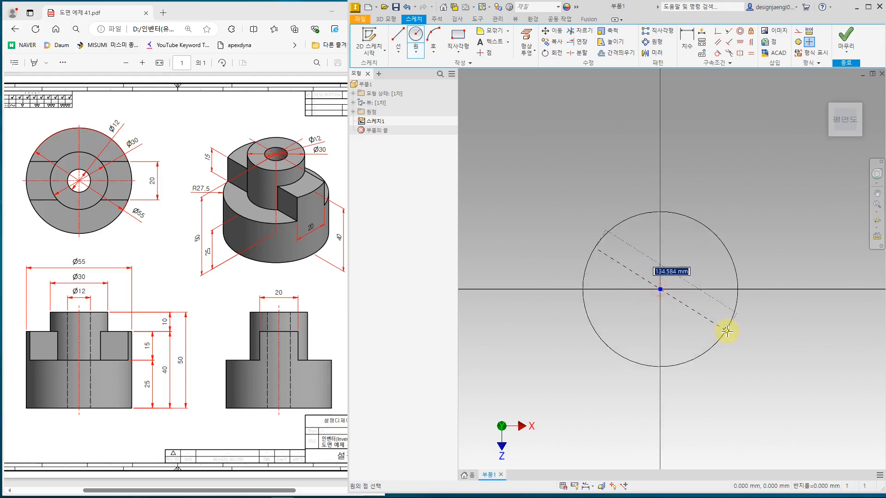
left_click(748, 352)
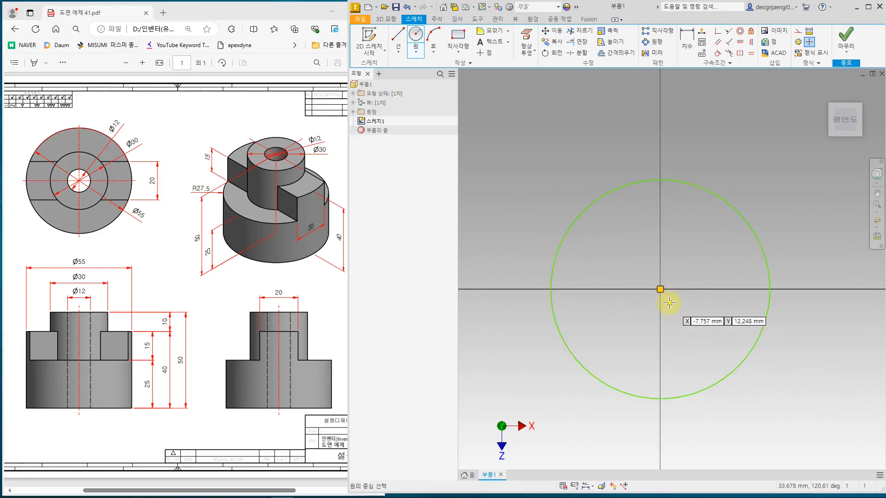
left_click(660, 289)
left_click(686, 316)
left_click(659, 289)
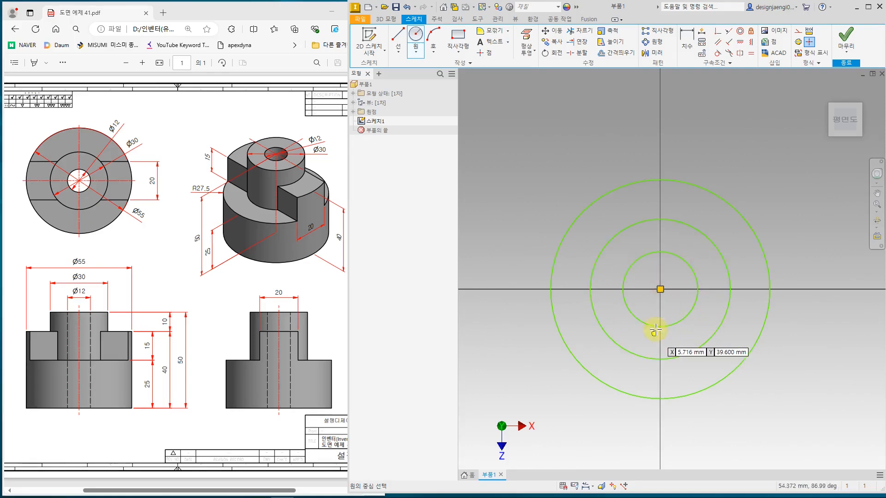
key("Escape")
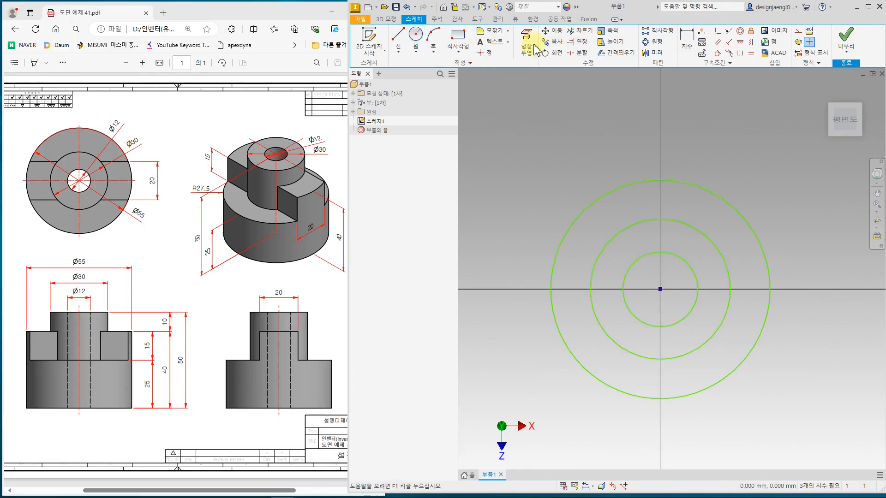
Step: Draw two parallel horizontal lines, each about 39 mm long, between the outer and middle circles on the left side, above and below centre
left_click(397, 37)
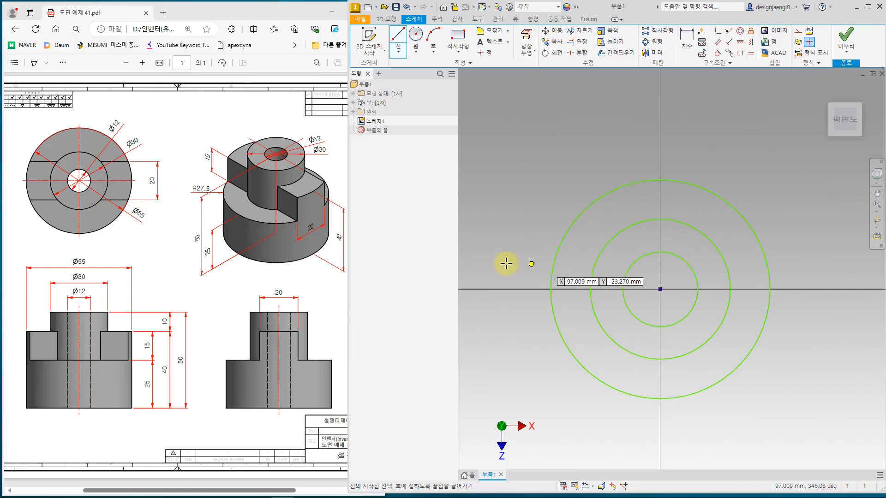
left_click(557, 253)
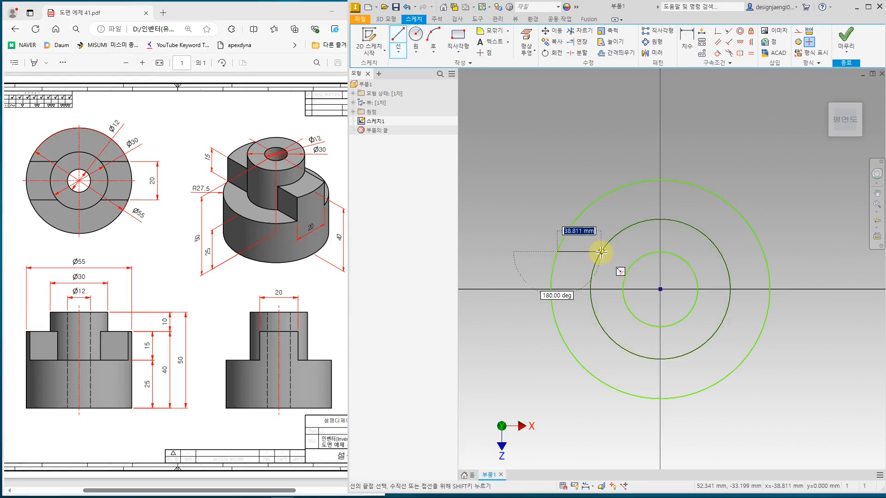
double_click(601, 252)
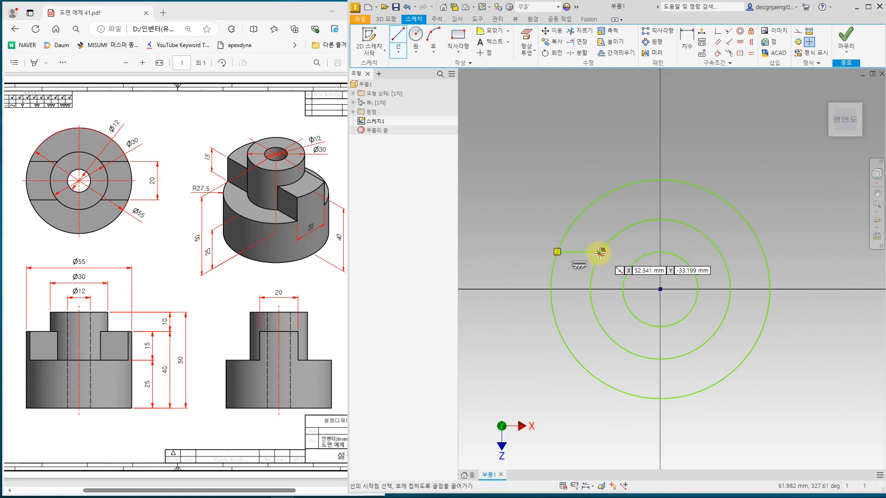
left_click(557, 325)
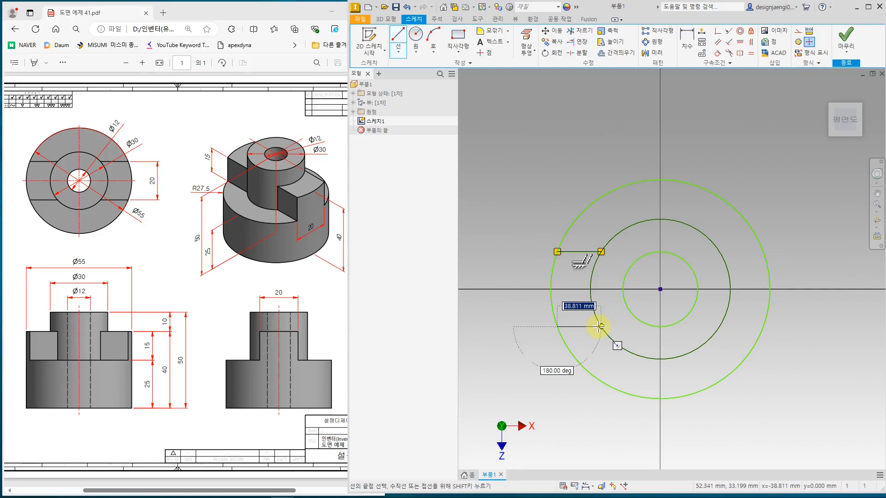
double_click(599, 326)
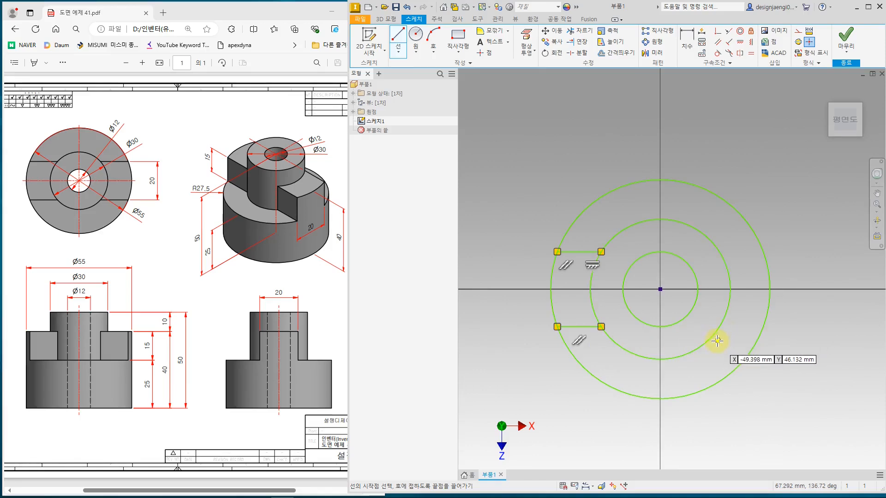
left_click(719, 327)
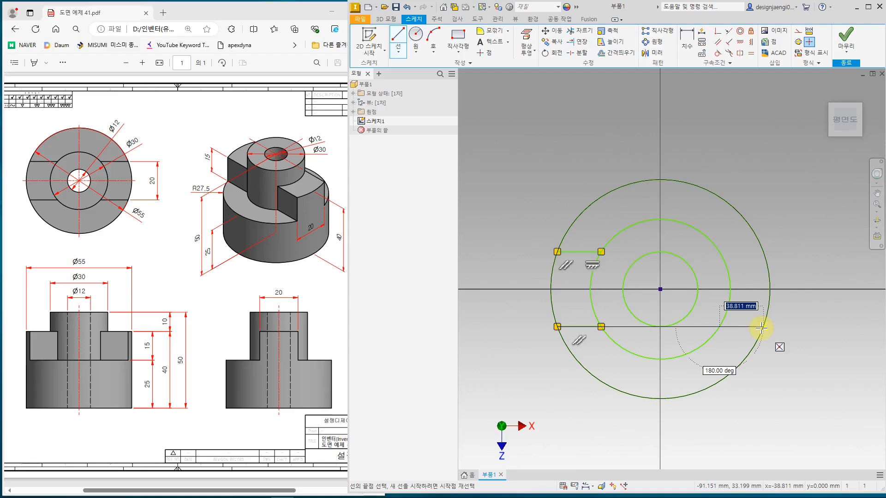
key("Escape")
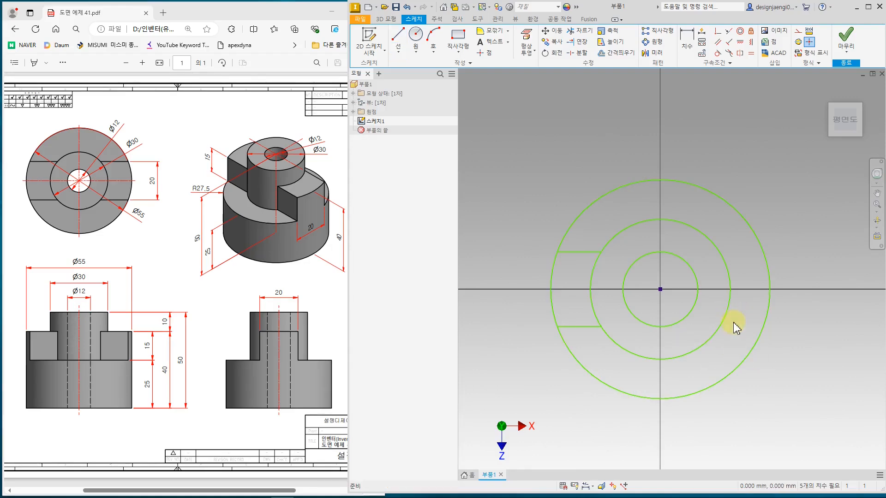
Step: Draw two matching horizontal lines, each about 39 mm long, between the middle and outer circles on the right side, aligned with the left ones
left_click(399, 37)
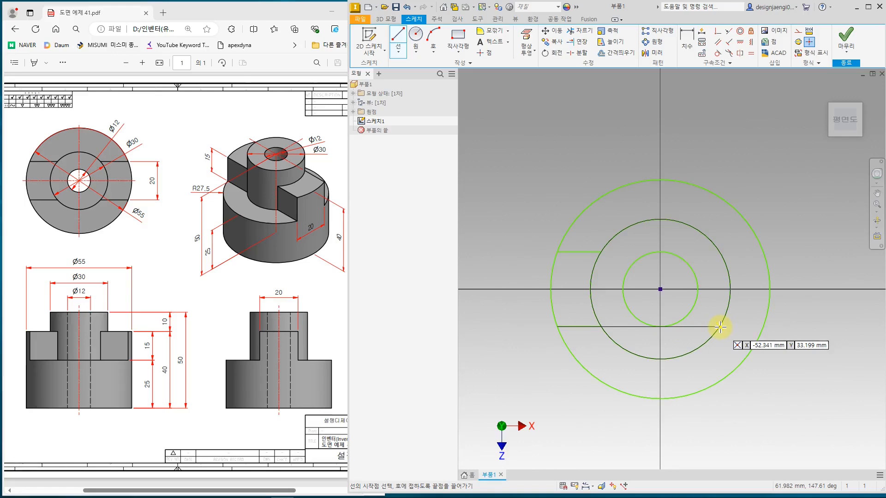
left_click(719, 326)
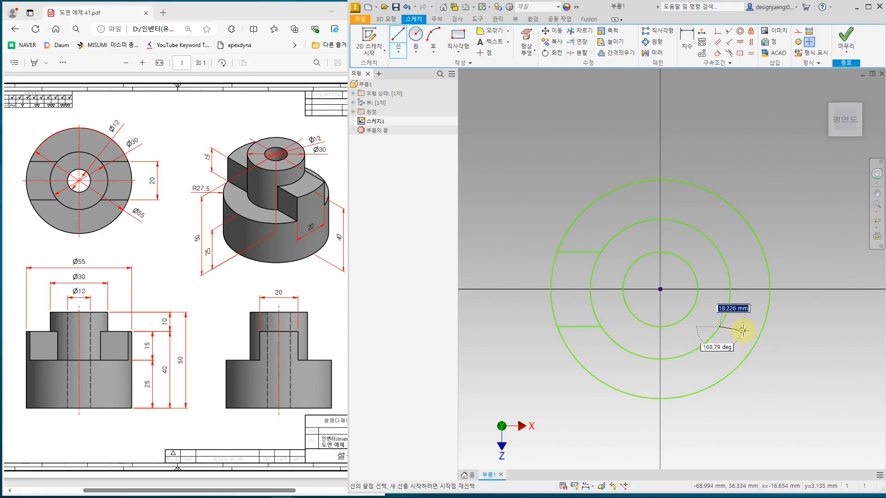
left_click(761, 326)
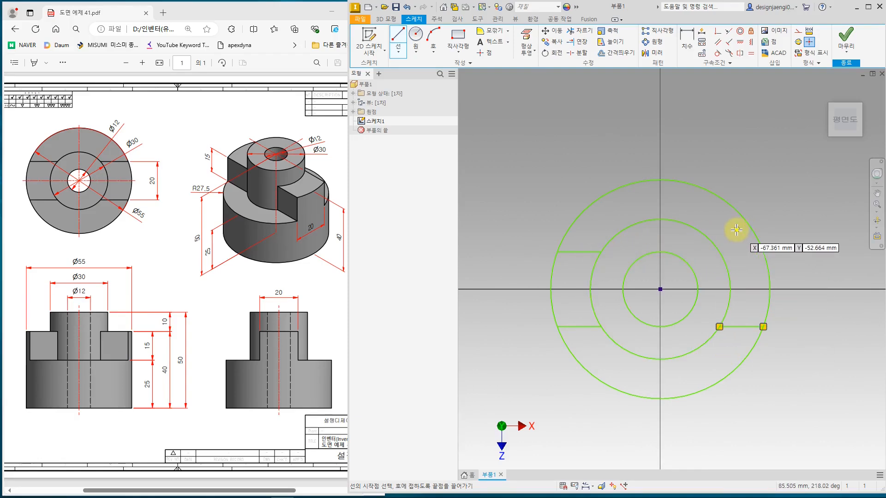
left_click(600, 252)
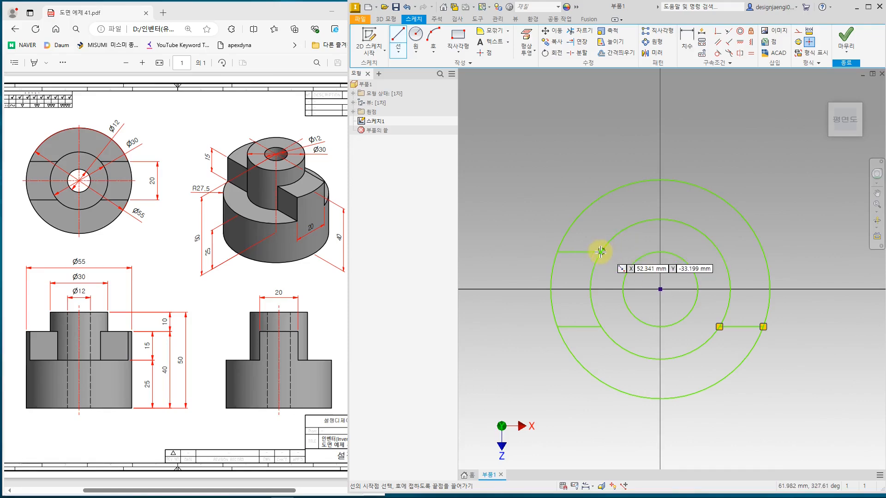
left_click(719, 251)
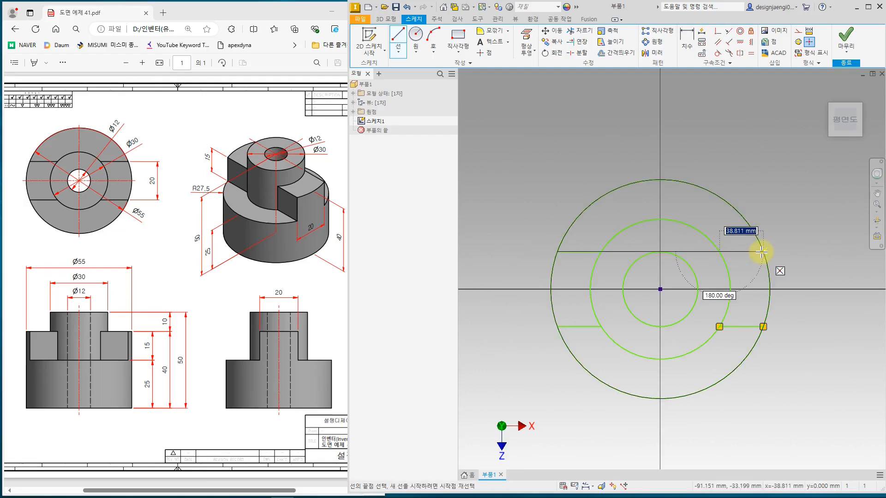
left_click(761, 252)
key("Escape")
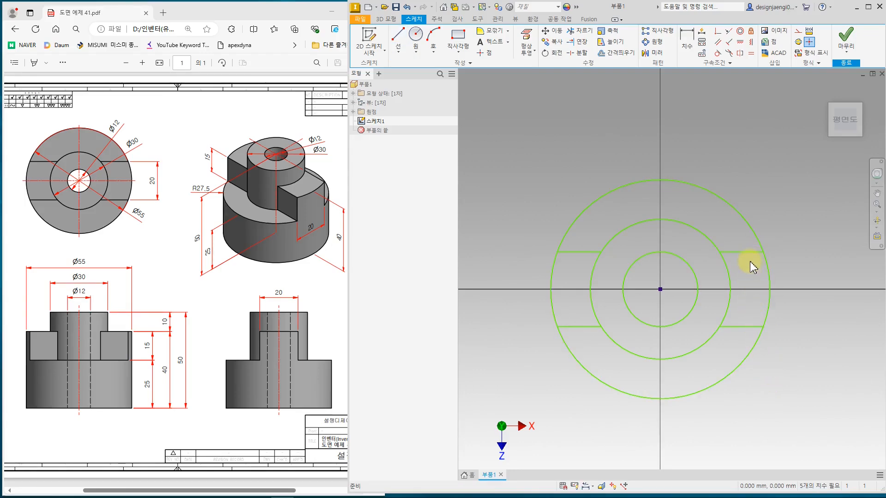
Step: Shift the upper and lower pairs of horizontal lines slightly up and down to test how they move together
left_click_drag(748, 251, 746, 242)
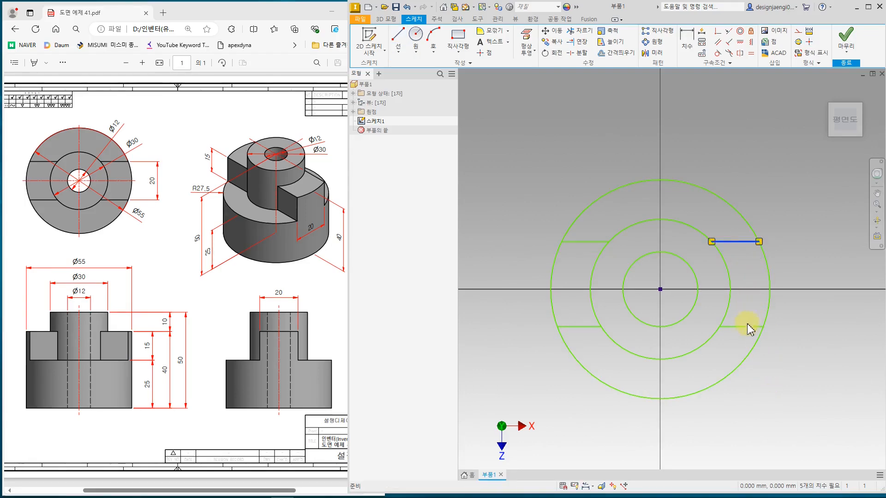
mouse_move(747, 327)
left_mouse_down()
mouse_move(744, 338)
mouse_move(748, 323)
left_mouse_up()
left_click_drag(736, 241, 735, 249)
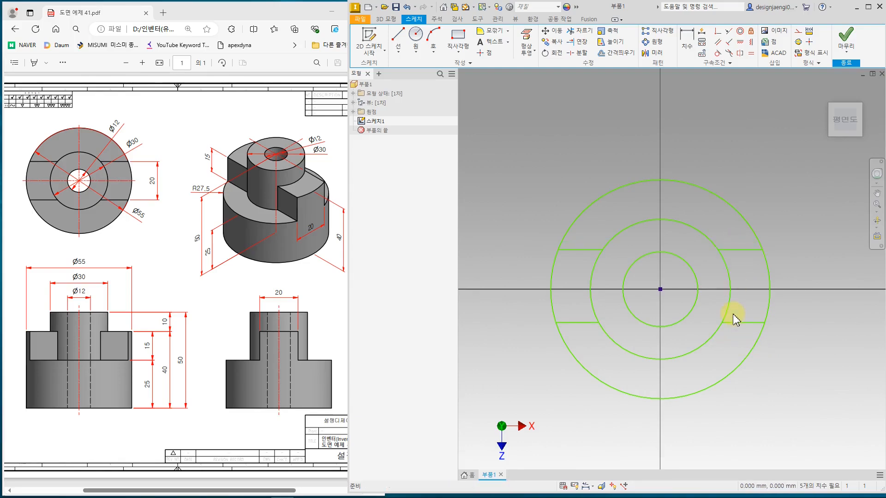
Step: Constrain the upper and lower horizontal lines on the left side of the sketch to equal length
left_click(752, 53)
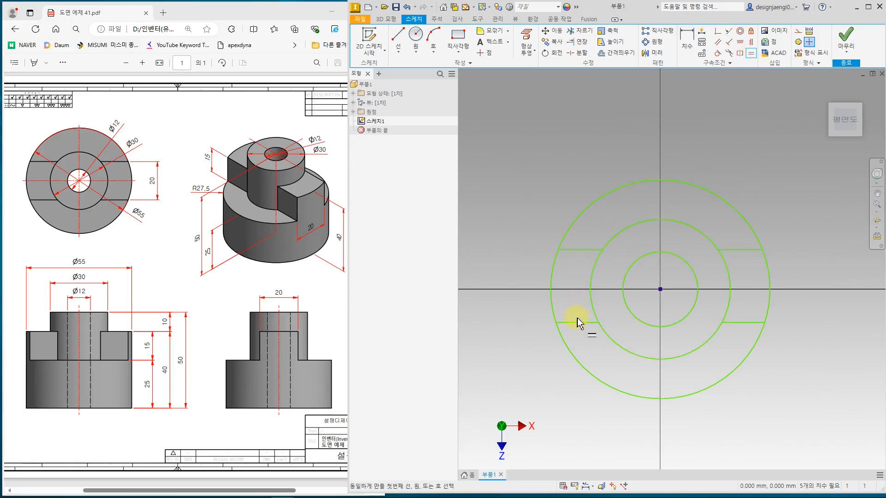
left_click(572, 250)
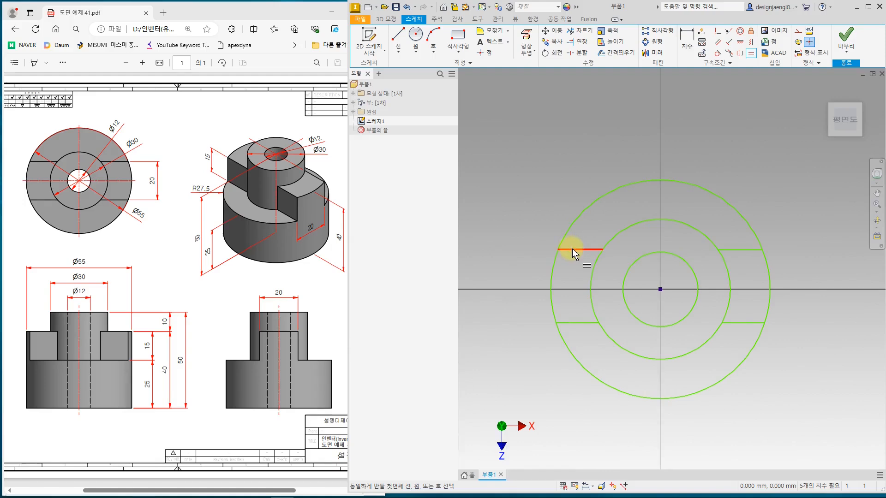
left_click(577, 322)
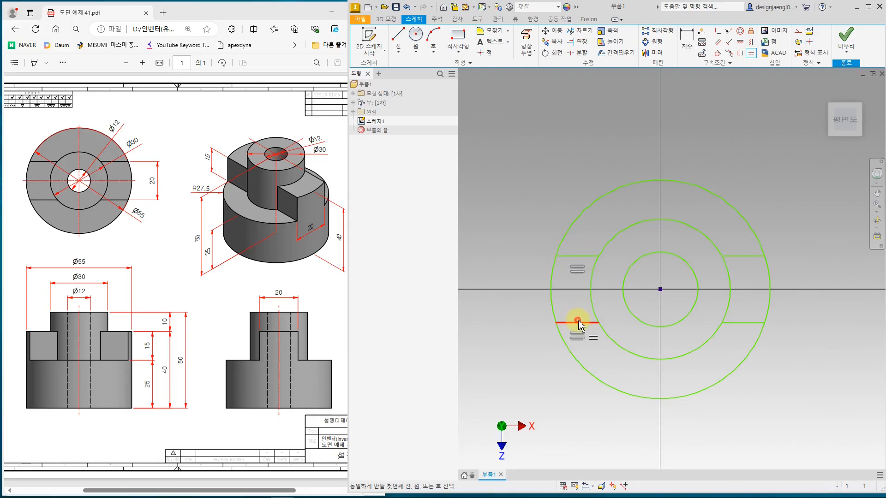
Step: Try to apply an equal constraint to the upper and lower horizontal lines on the right side
left_click(751, 255)
left_click(743, 323)
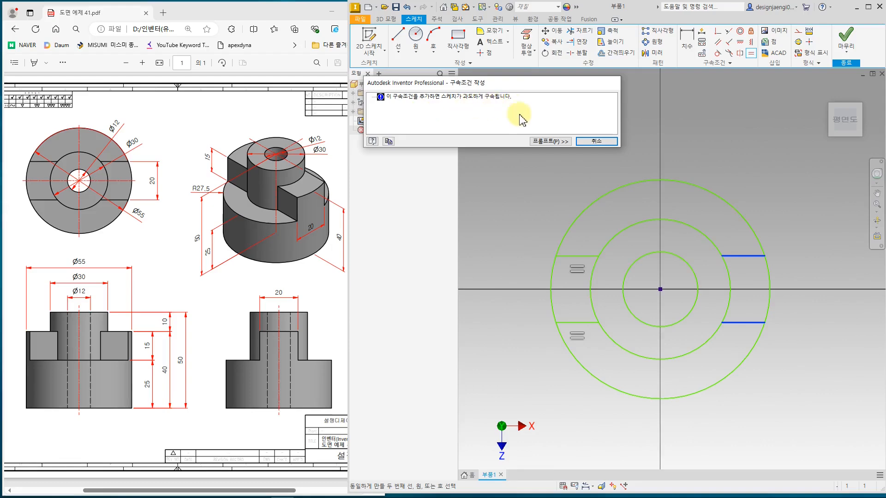
key("Escape")
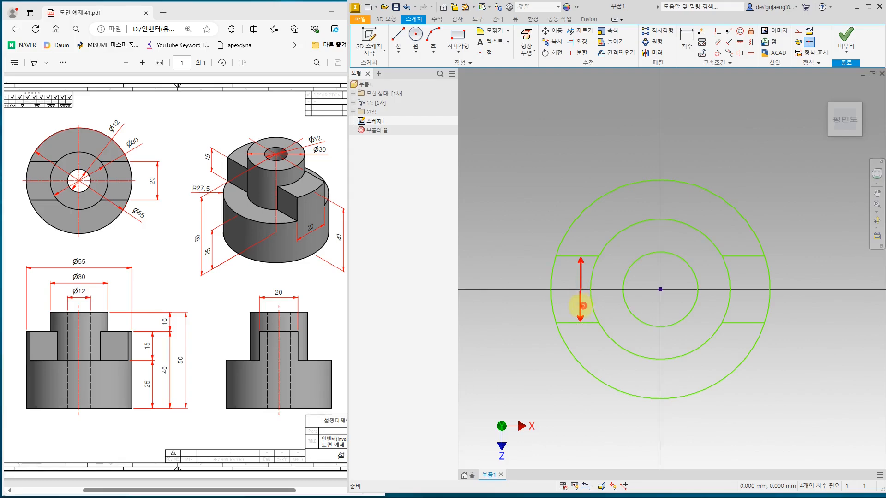
mouse_move(582, 273)
left_mouse_down()
mouse_move(574, 270)
mouse_move(719, 258)
left_mouse_up()
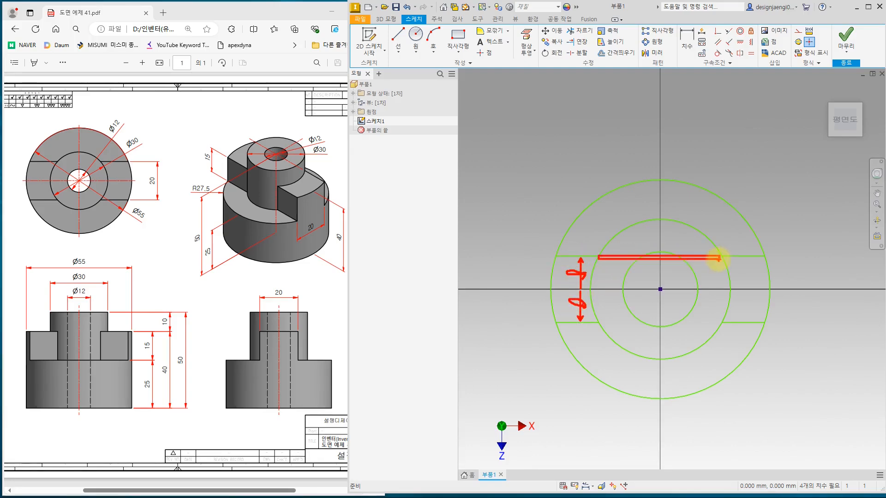
left_click_drag(600, 256, 718, 256)
mouse_move(596, 322)
left_mouse_down()
mouse_move(738, 318)
mouse_move(749, 329)
left_mouse_up()
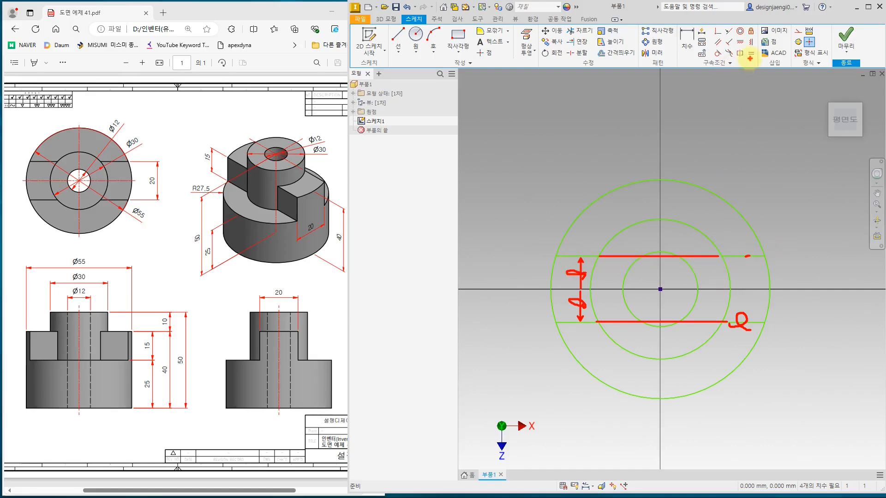
key("Escape")
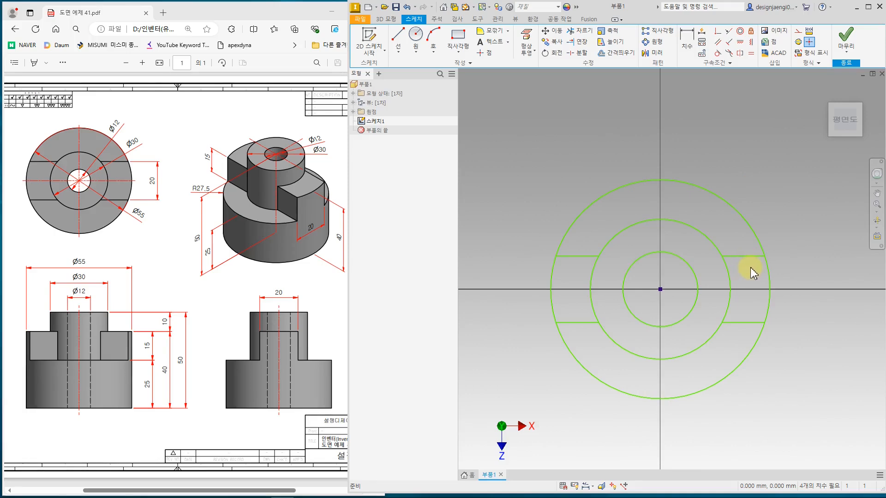
Step: Dimension the innermost circle's diameter as 12 mm
left_click(687, 42)
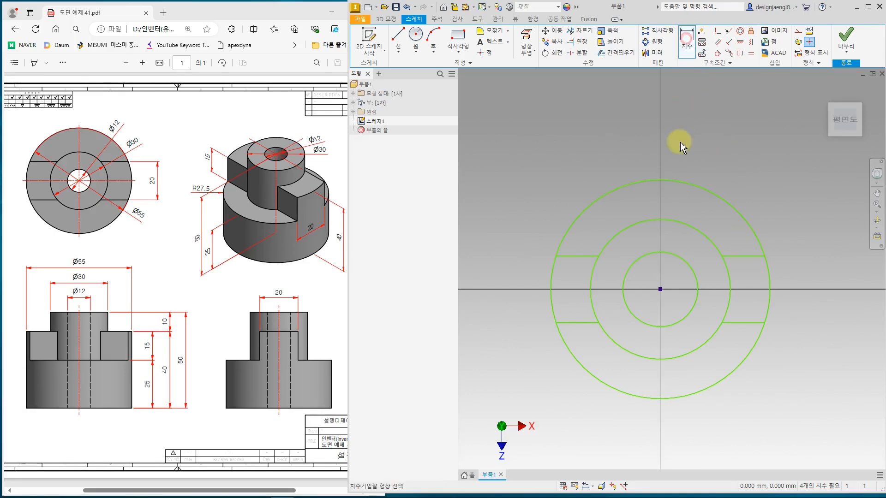
left_click(687, 269)
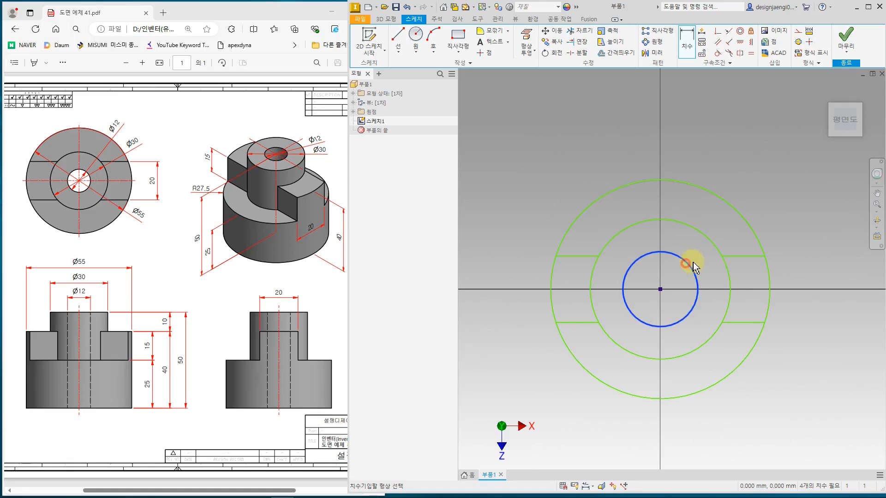
left_click(789, 261)
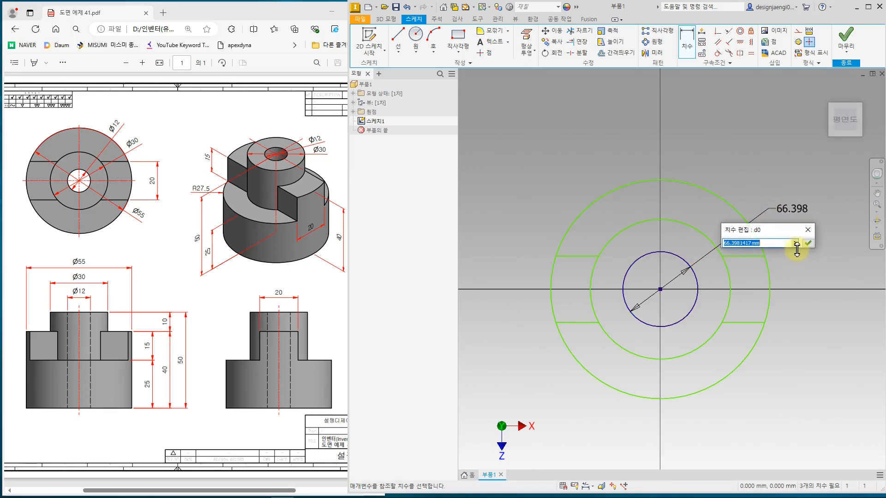
type("12")
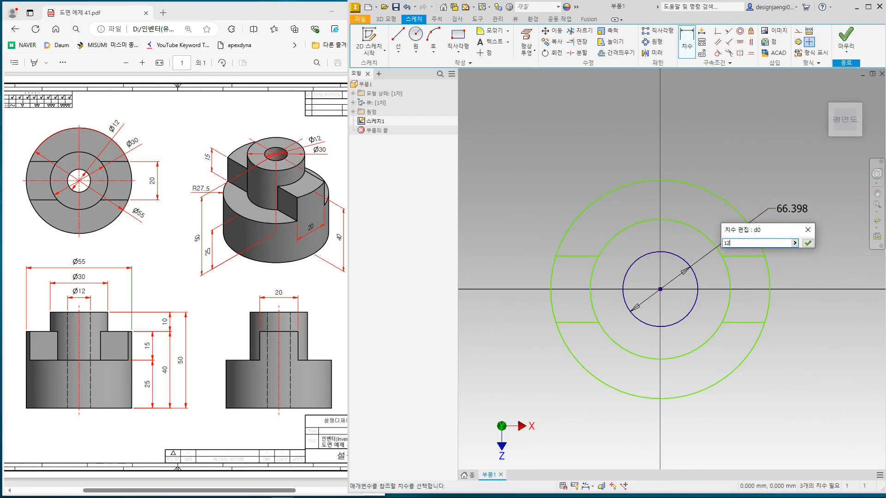
key("Return")
scroll(662, 297, "down", 8)
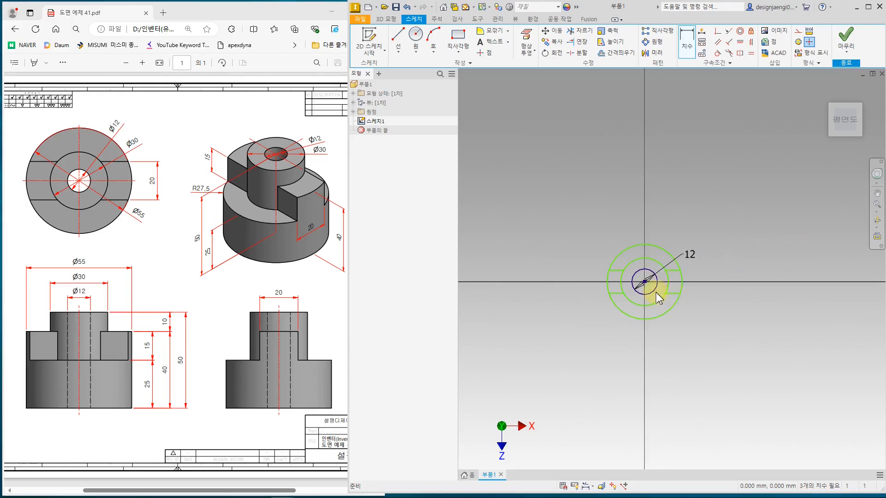
Step: Dimension the middle circle's diameter as 30 mm
left_click(686, 42)
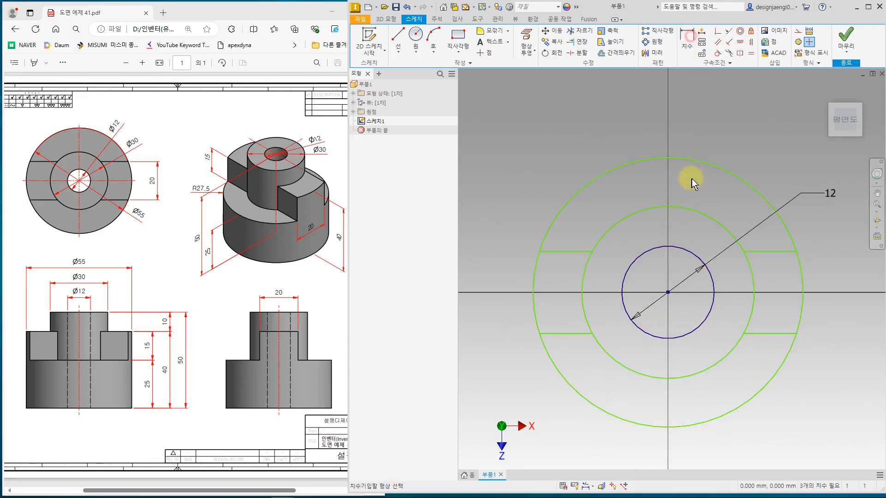
left_click(694, 206)
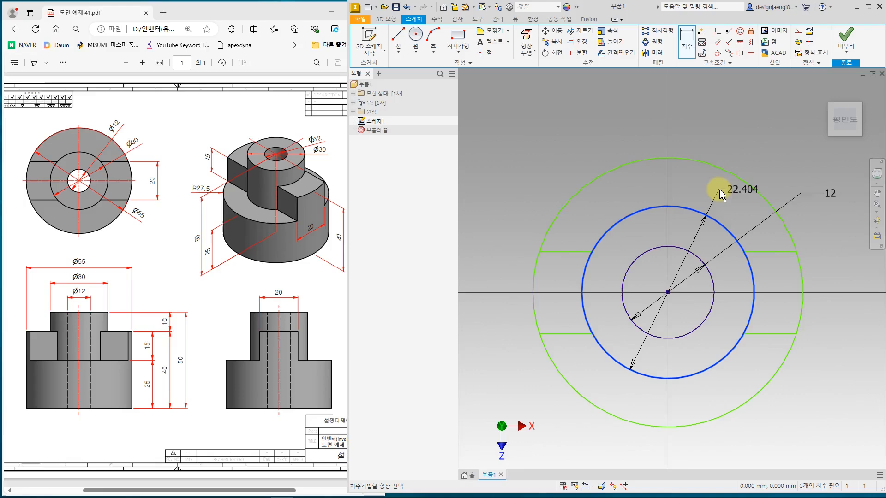
left_click(719, 193)
type("30")
key("Return")
Step: Dimension the outer circle's diameter as 55 mm
left_click(678, 156)
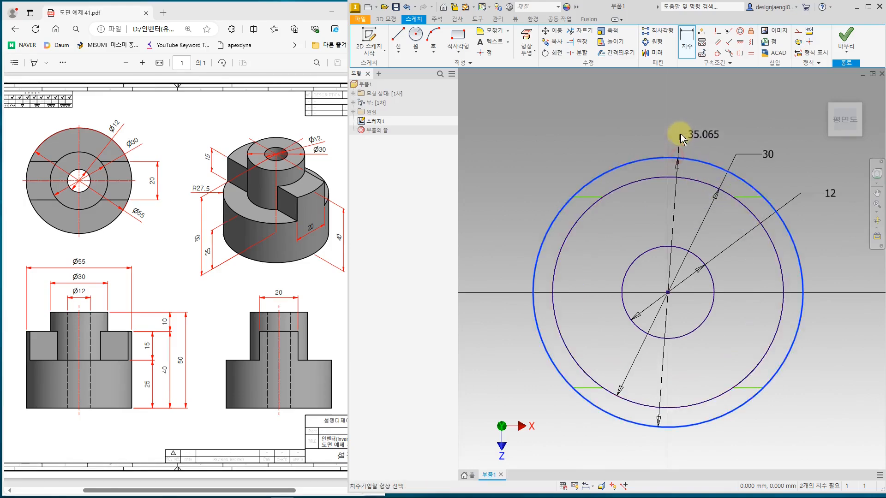
left_click(698, 147)
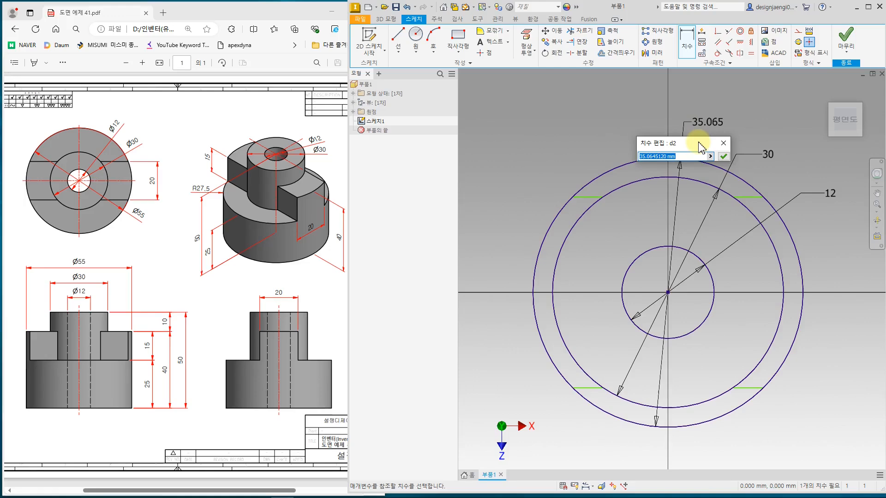
type("55")
key("Return")
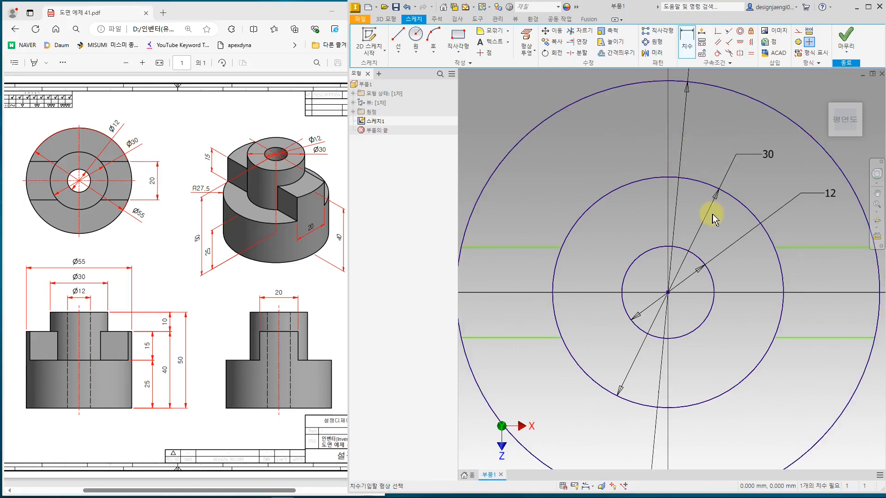
scroll(685, 227, "down", 3)
key("Escape")
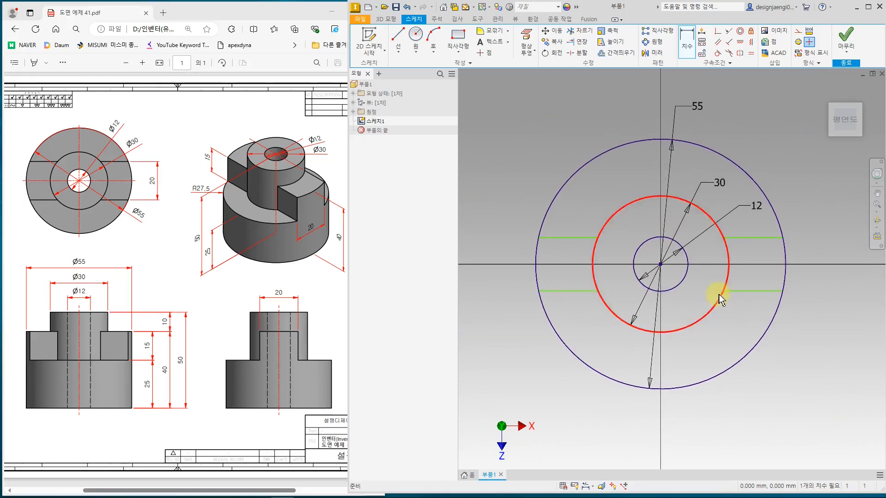
Step: Dimension the vertical distance between the two left horizontal lines as 12 mm and finish the sketch
key("d")
left_click(576, 238)
left_click(574, 290)
left_click(517, 282)
key("Return")
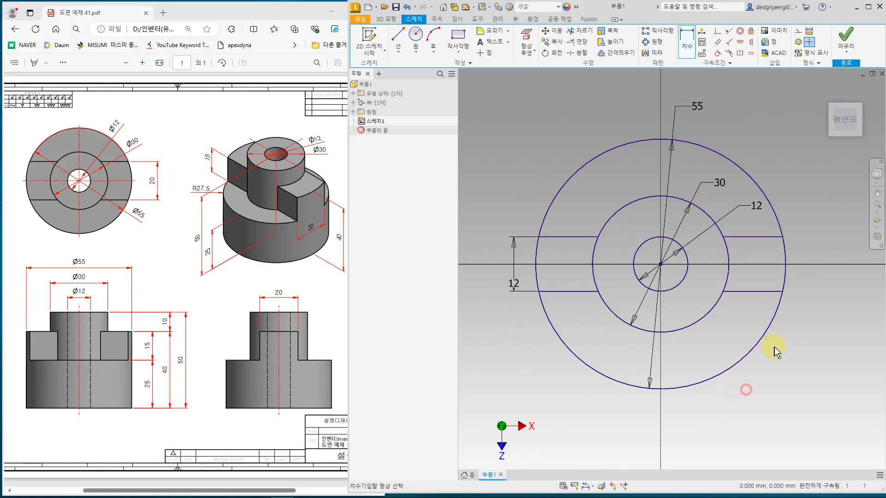
left_click(846, 36)
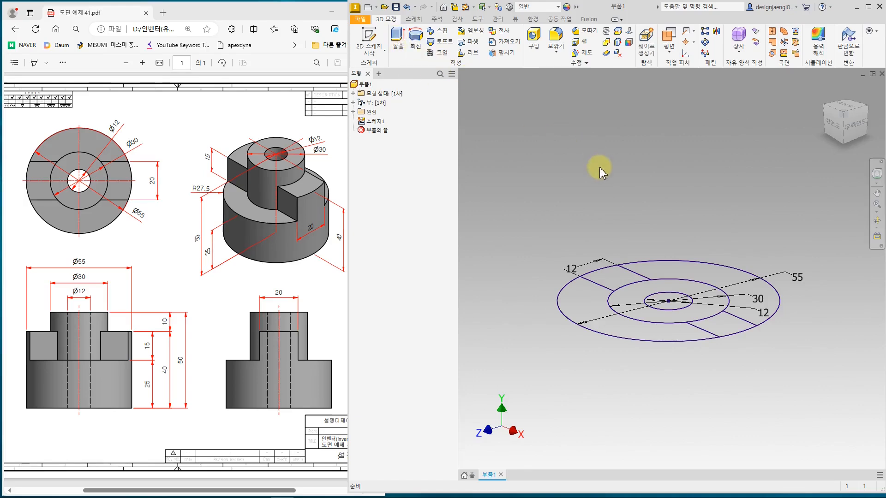
Step: Start an extrusion and select all six closed regions of the base sketch as profiles, covering the full 55 mm disc
left_click(398, 35)
mouse_move(270, 211)
left_mouse_down()
mouse_move(295, 201)
mouse_move(349, 144)
left_mouse_up()
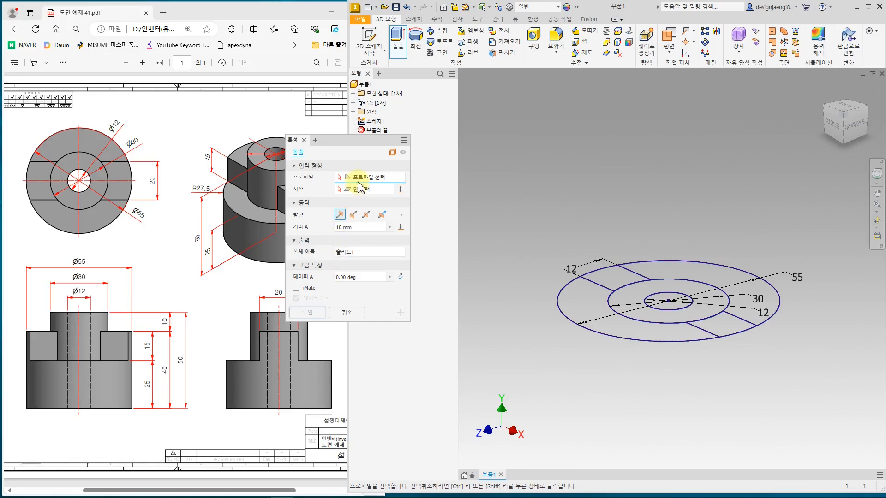
left_click(593, 312)
key("F4")
left_click_drag(645, 374, 642, 340)
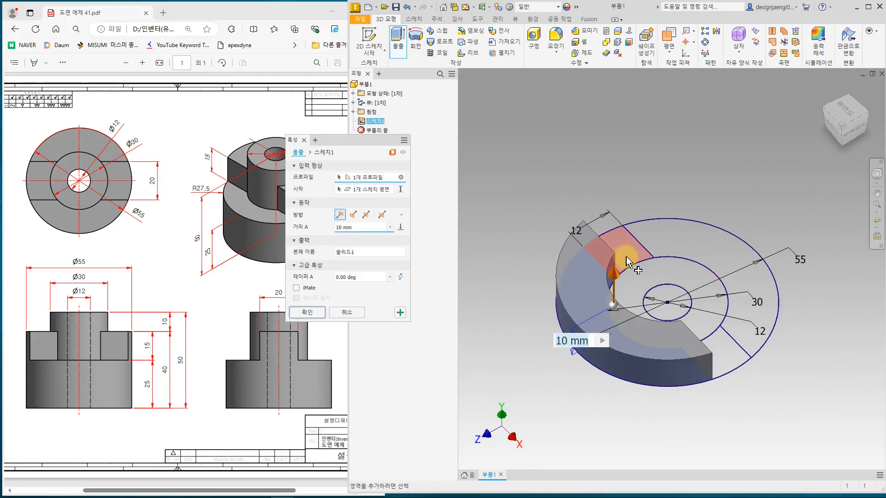
left_click(645, 257)
left_click(684, 247)
left_click(632, 289)
left_click(668, 295)
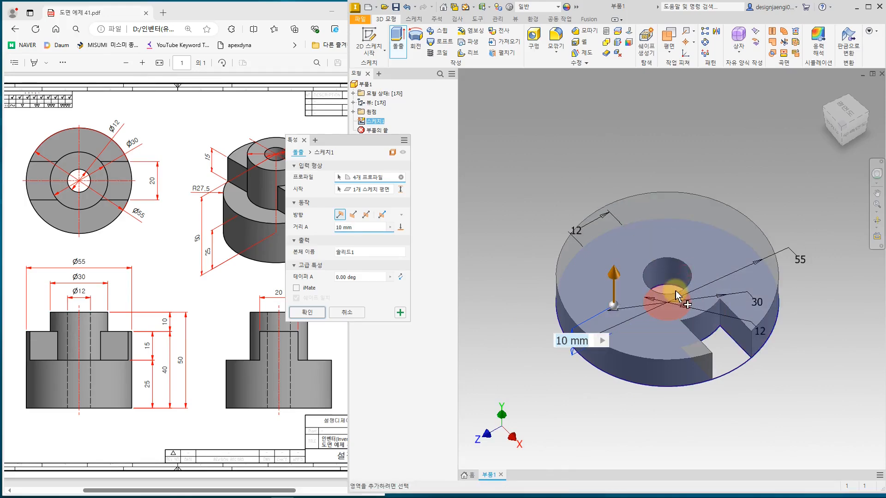
left_click(715, 349)
key("F4")
mouse_move(660, 415)
left_mouse_down()
mouse_move(682, 395)
mouse_move(678, 350)
mouse_move(668, 415)
left_mouse_up()
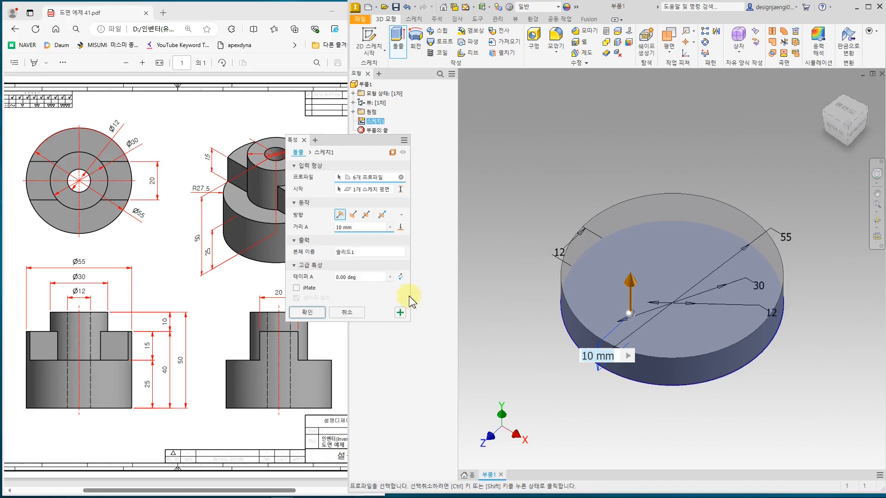
Step: Set the extrusion distance to 25 mm and create the solid base cylinder
left_click(357, 228)
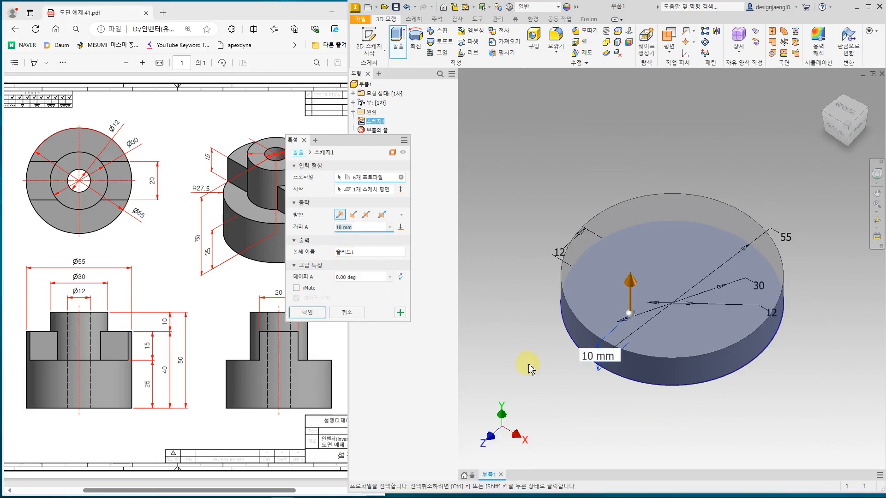
type("25")
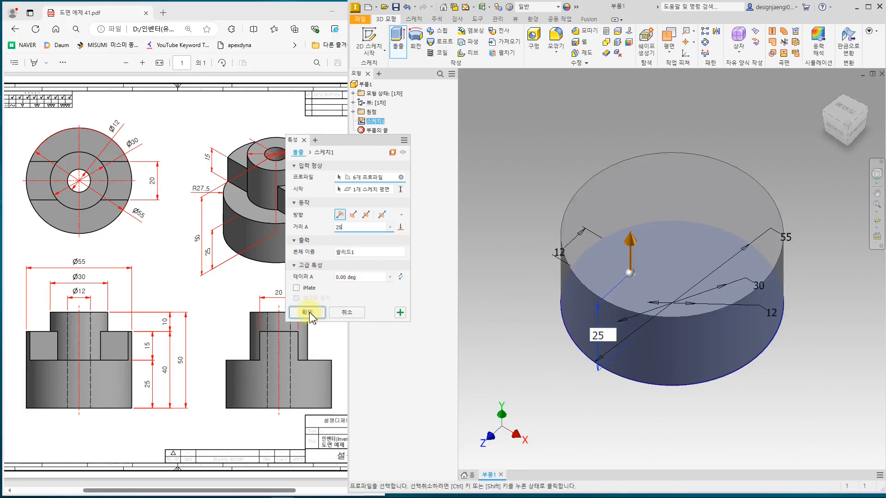
left_click(311, 314)
Step: Share the base sketch consumed by the 25 mm extrusion for reuse in further features
middle_click_drag(598, 382, 645, 383, "shift")
scroll(633, 387, "down", 2)
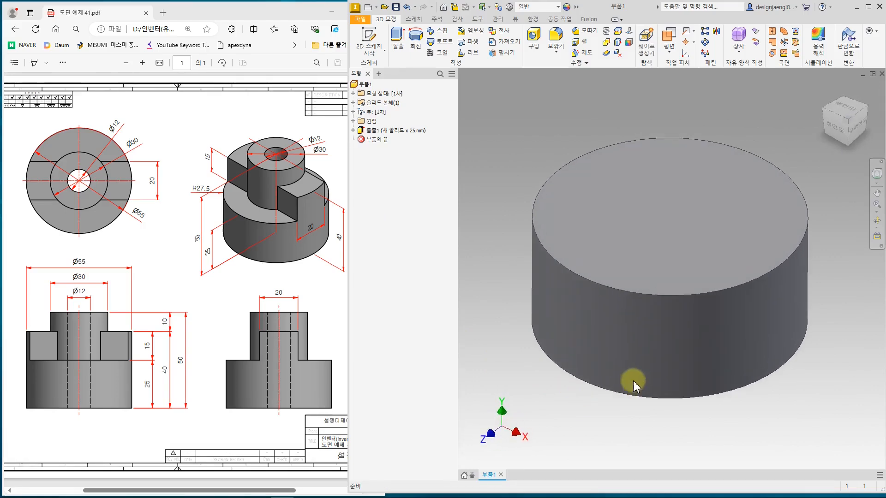
scroll(633, 387, "up", 3)
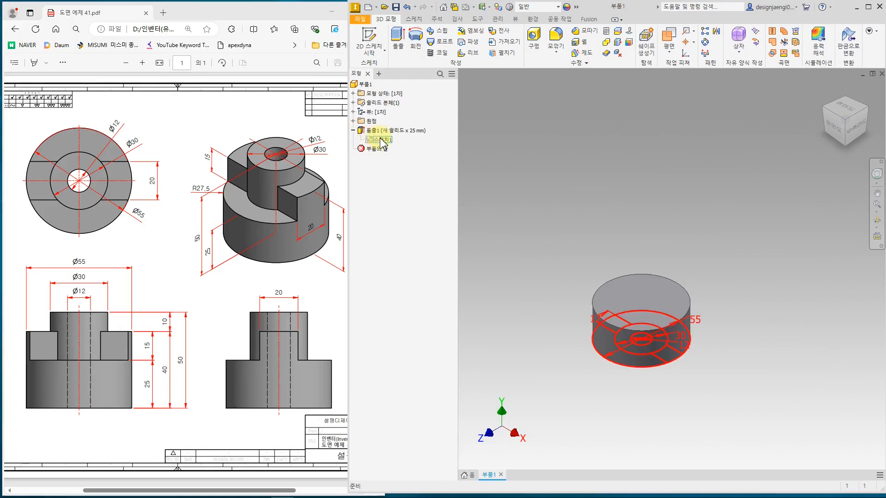
left_click(389, 144)
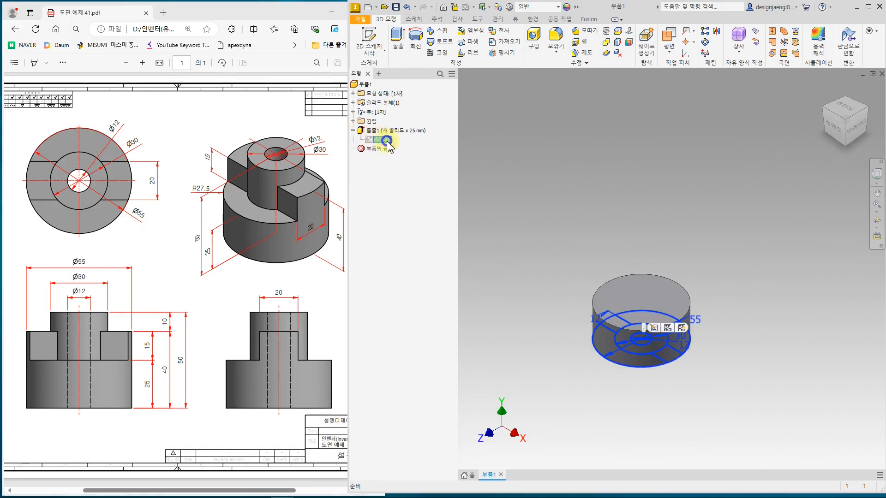
right_click(388, 143)
left_click(416, 187)
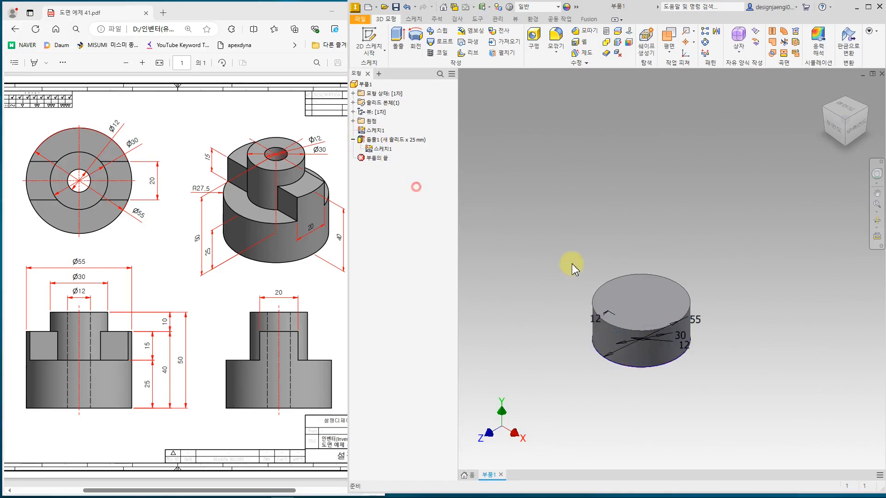
mouse_move(621, 398)
middle_mouse_down("shift")
mouse_move(621, 330)
mouse_move(633, 365)
mouse_move(651, 350)
mouse_move(638, 359)
mouse_move(641, 398)
mouse_move(655, 403)
mouse_move(664, 313)
mouse_move(627, 368)
mouse_move(631, 400)
mouse_move(632, 392)
middle_mouse_up("shift")
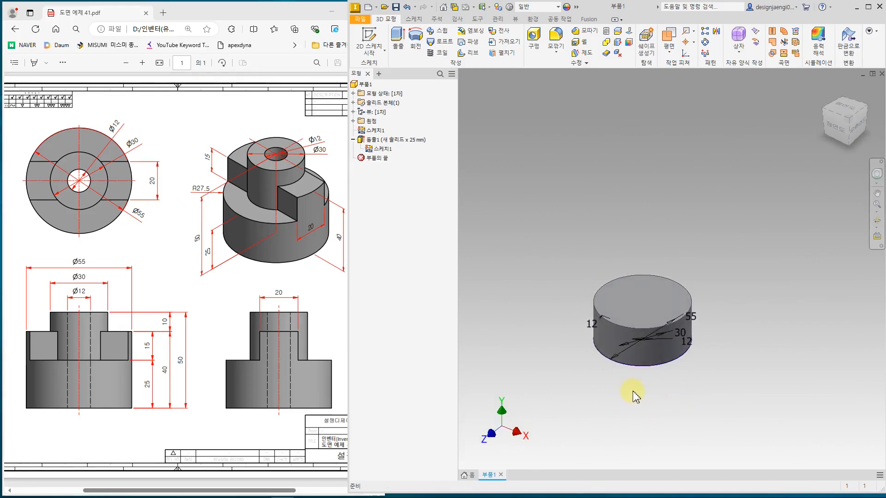
Step: Start an extrusion and select the 12 mm circle and the surrounding 30 mm ring of the shared sketch as profiles
scroll(632, 391, "down", 3)
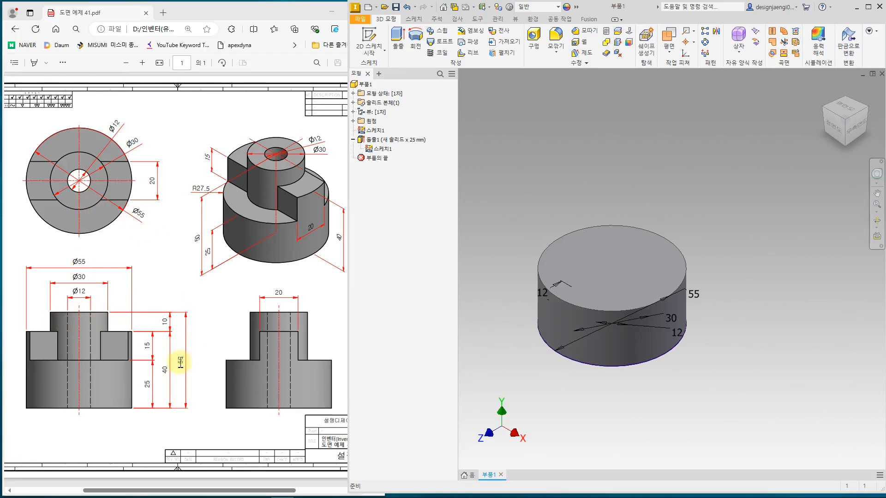
left_click(399, 37)
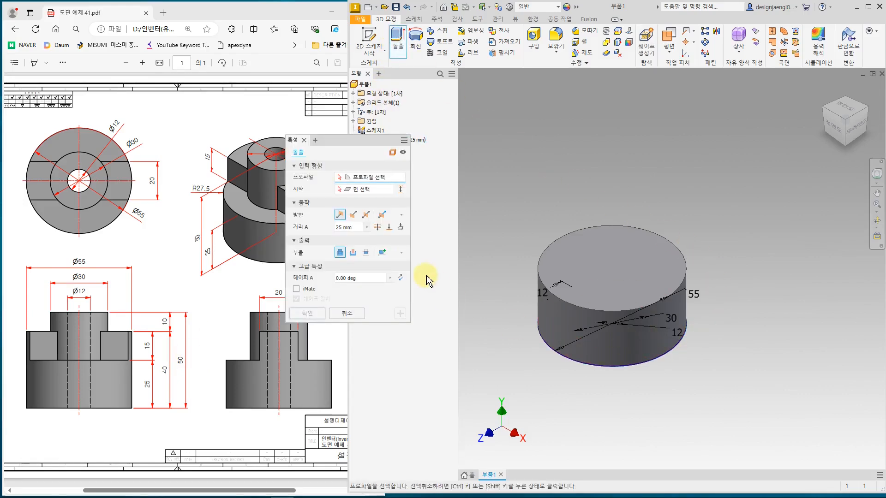
middle_click_drag(621, 405, 626, 291, "shift")
left_click(628, 289)
left_click(615, 292)
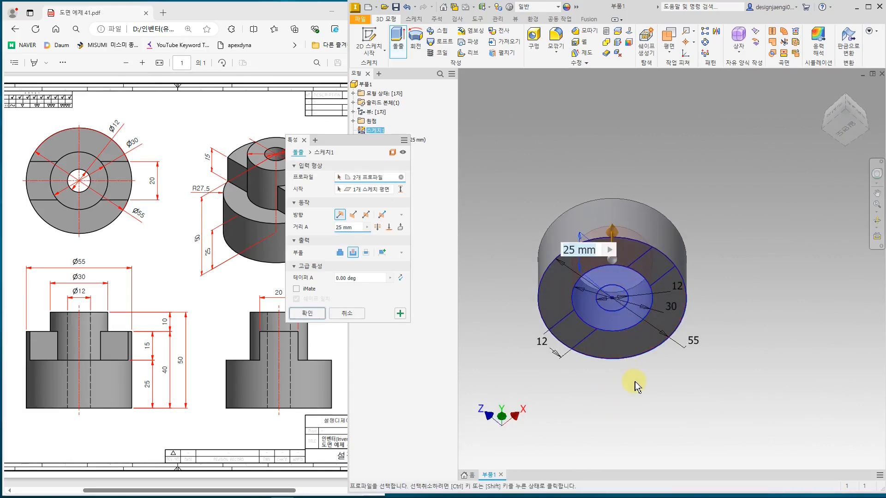
Step: Join the 30 mm central cylinder to the base, extruding upward in the default direction with a distance of 50 mm
middle_click_drag(670, 389, 539, 310, "shift")
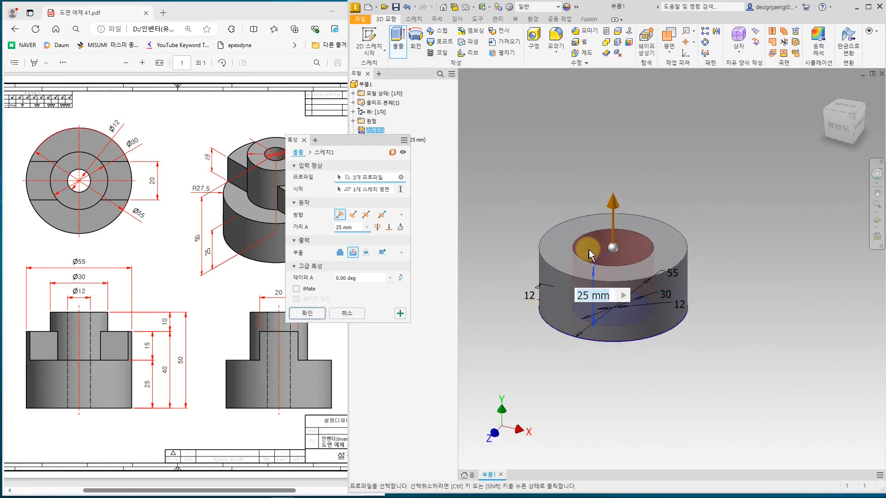
left_click(340, 253)
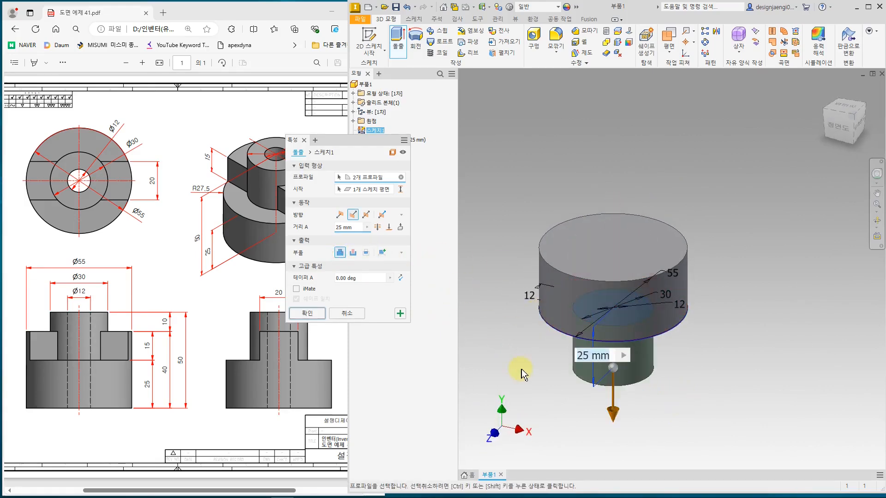
left_click(340, 215)
left_click_drag(612, 210, 616, 122)
middle_click_drag(637, 336, 677, 350, "shift")
middle_click_drag(671, 321, 659, 361, "shift")
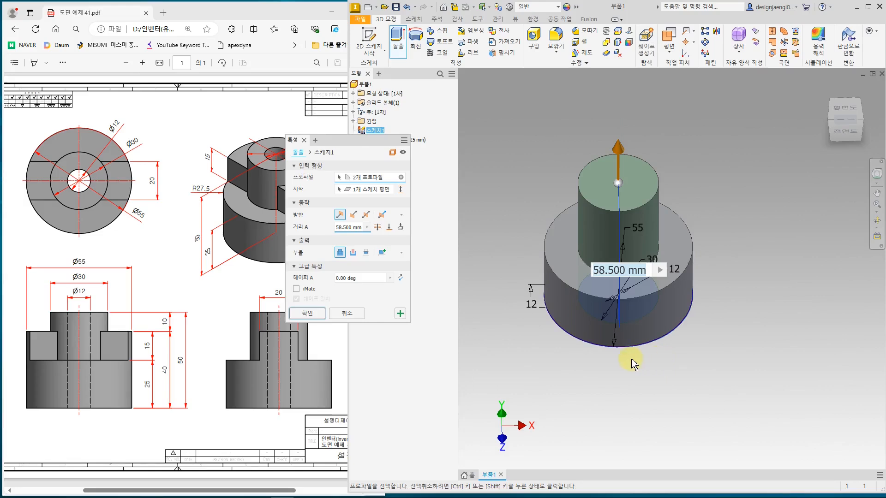
left_click(358, 227)
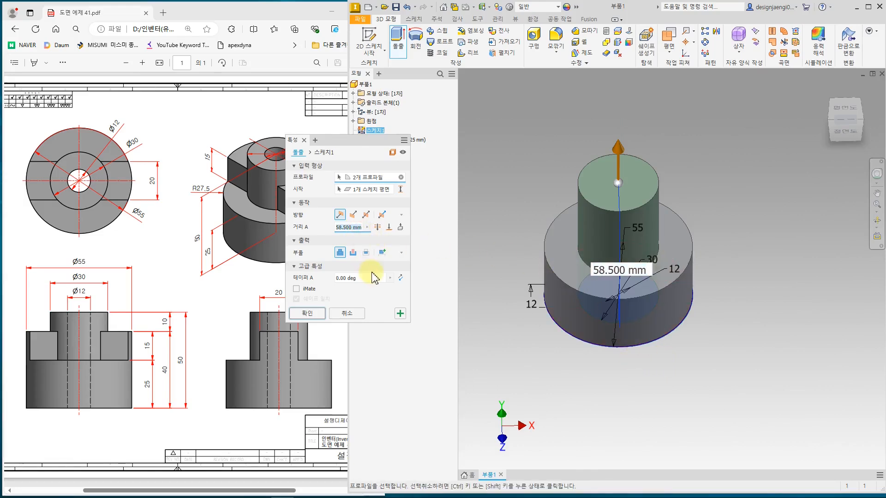
type("50")
left_click(306, 313)
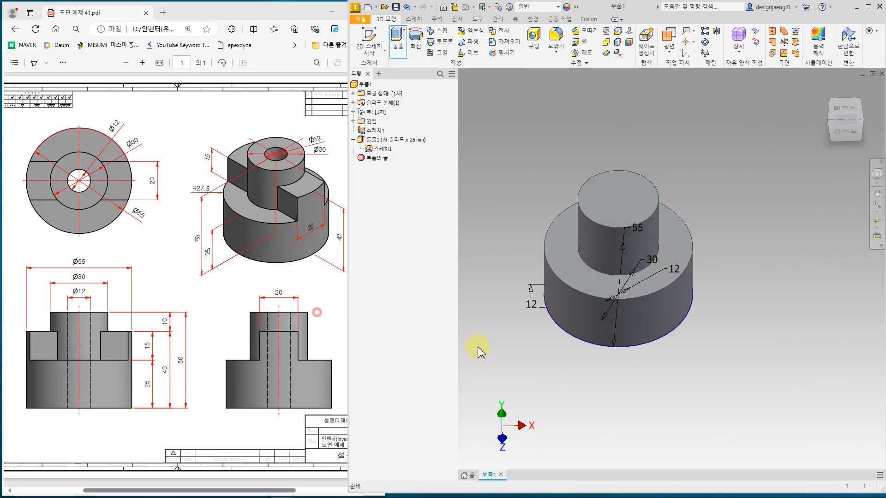
Step: Start another extrusion for the side blocks around the central cylinder
middle_click_drag(573, 360, 549, 340, "shift")
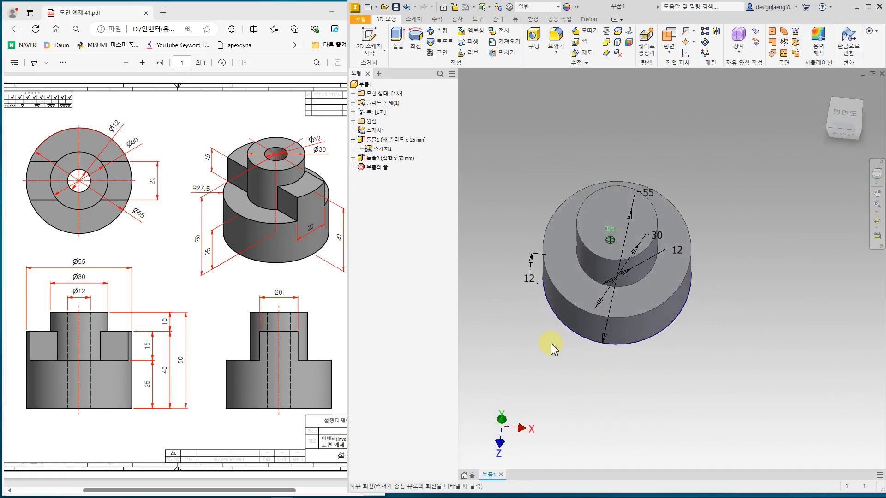
key("F6")
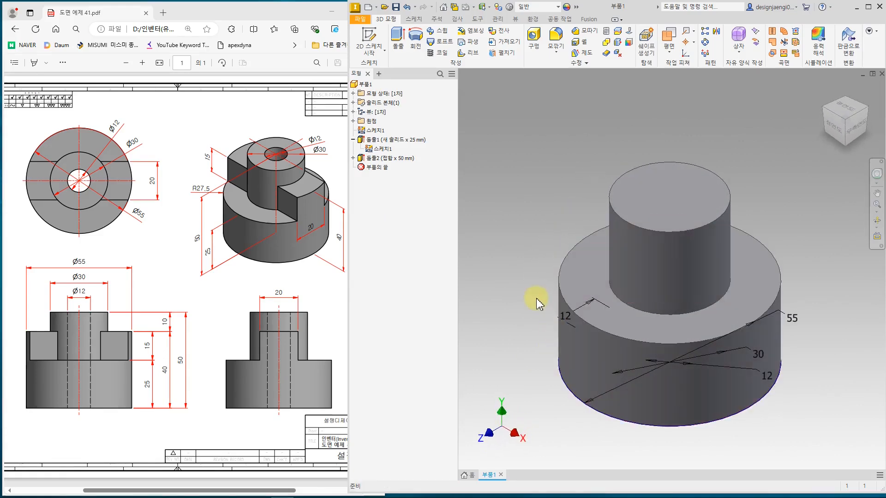
left_click(399, 37)
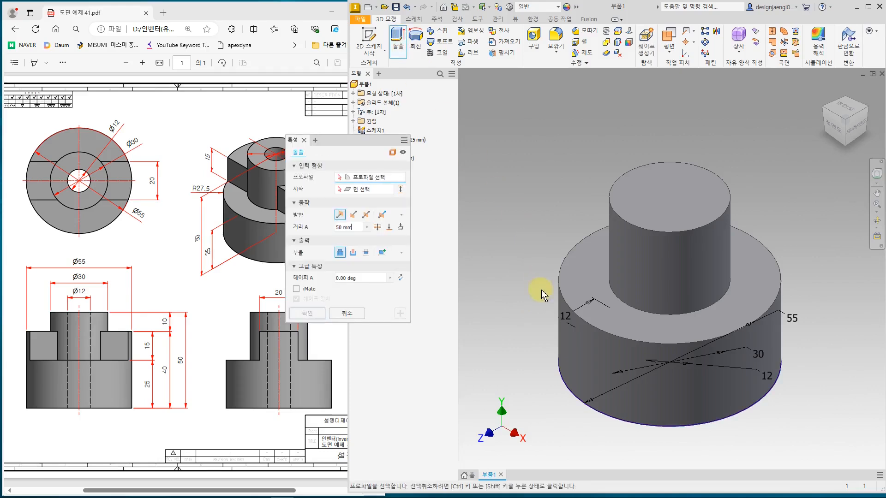
left_click(174, 240)
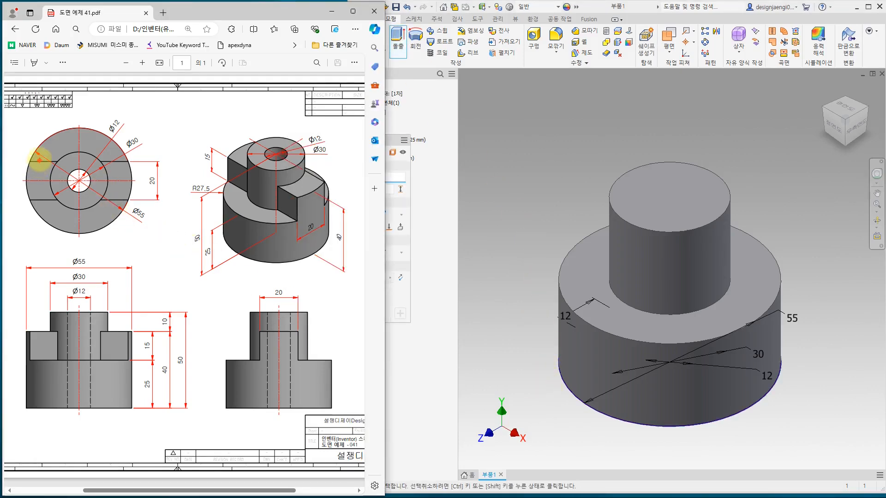
mouse_move(31, 161)
left_mouse_down()
mouse_move(61, 163)
mouse_move(60, 200)
mouse_move(30, 194)
left_mouse_up()
mouse_move(100, 162)
left_mouse_down()
mouse_move(138, 173)
mouse_move(121, 204)
mouse_move(103, 164)
left_mouse_up()
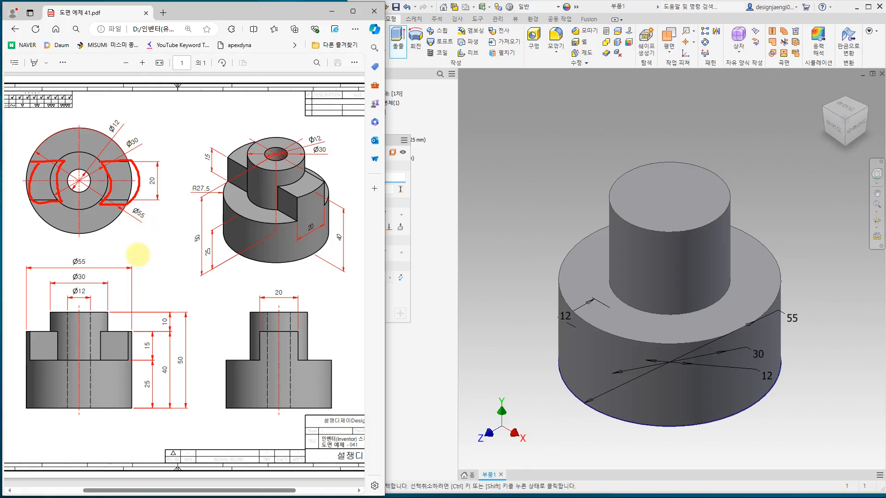
left_click_drag(78, 359, 148, 352)
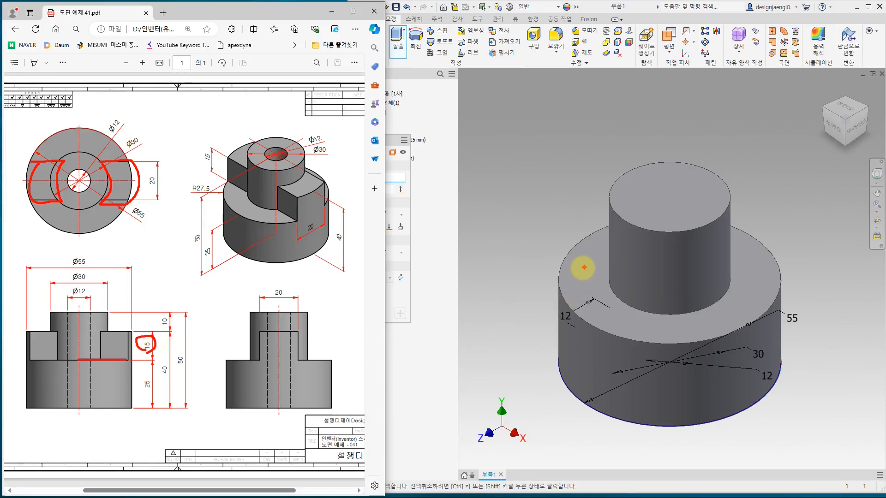
mouse_move(580, 268)
left_mouse_down()
mouse_move(584, 252)
mouse_move(586, 299)
left_mouse_up()
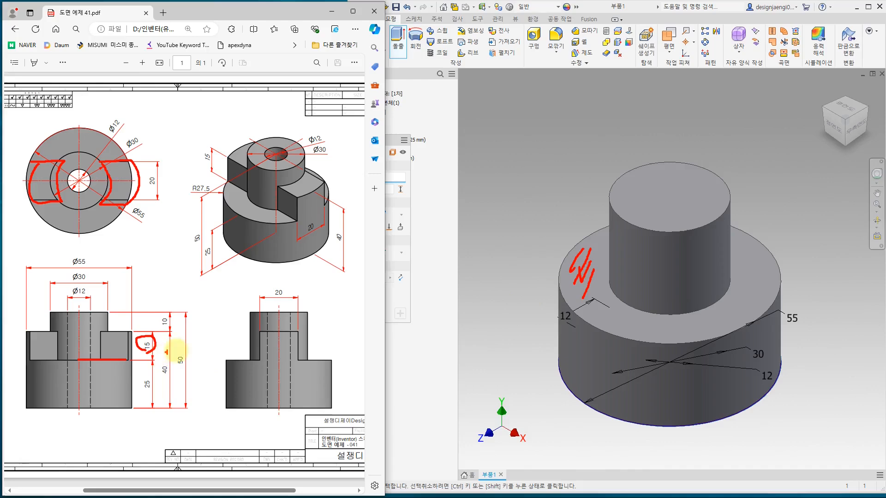
key("Escape")
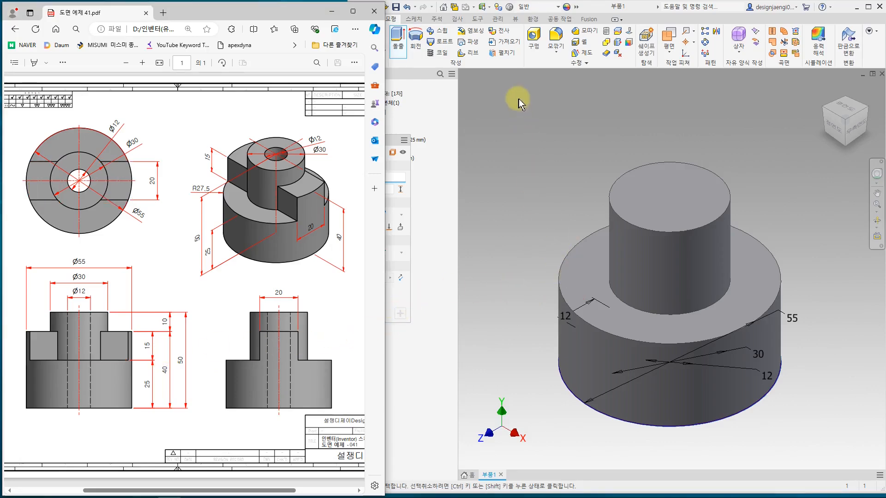
left_click(567, 140)
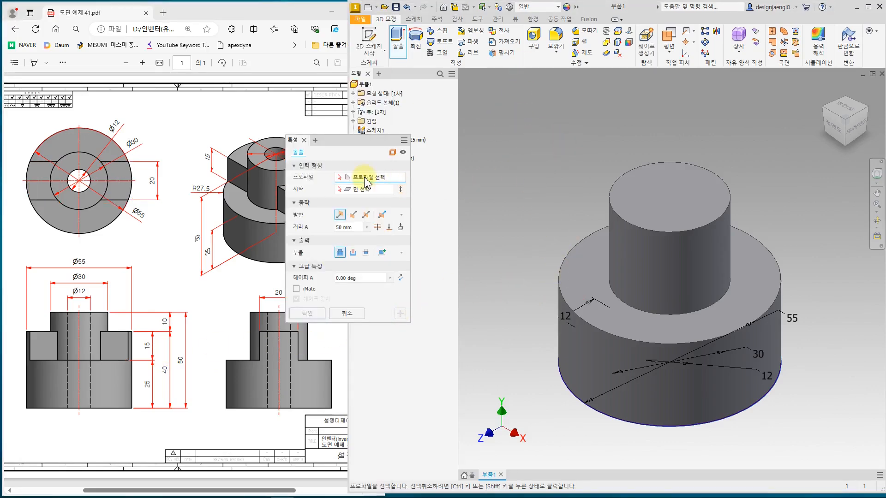
Step: Select the two opposite side regions between the 30 mm and 55 mm circles on the underside sketch as profiles
middle_click_drag(598, 368, 608, 322, "shift")
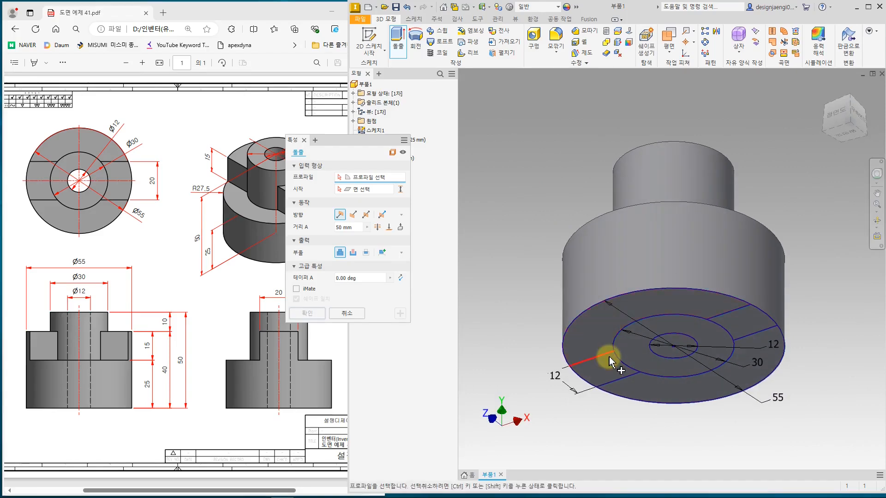
middle_click_drag(587, 242, 595, 297, "shift")
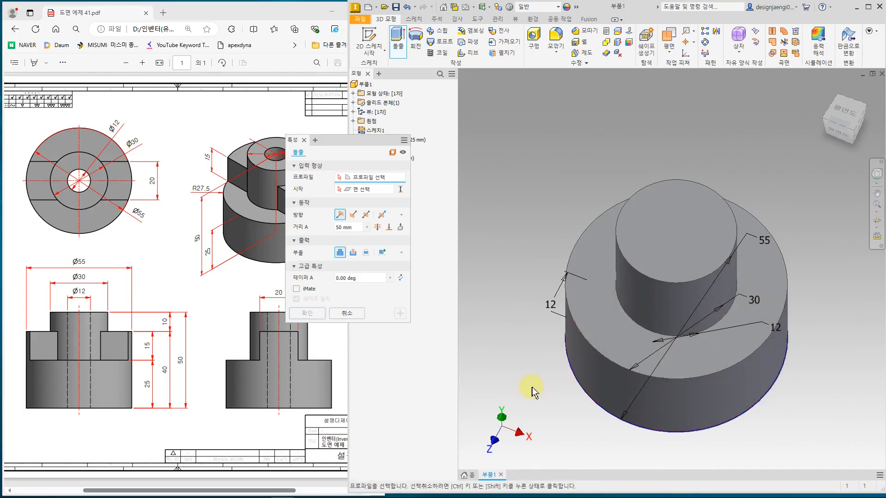
middle_click_drag(532, 387, 663, 442, "shift")
left_click(538, 320)
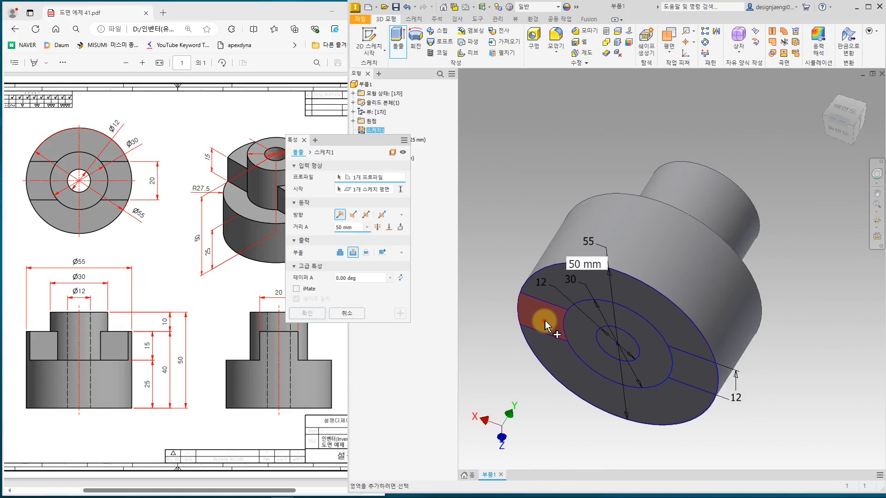
left_click(694, 378)
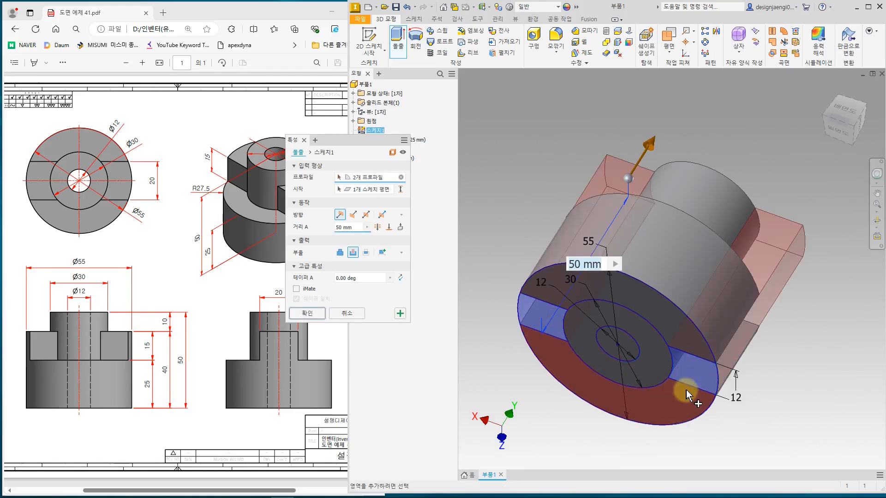
Step: Start the side block extrusion from the base cylinder's upper ring face instead of the sketch plane
middle_click_drag(614, 344, 615, 395, "shift")
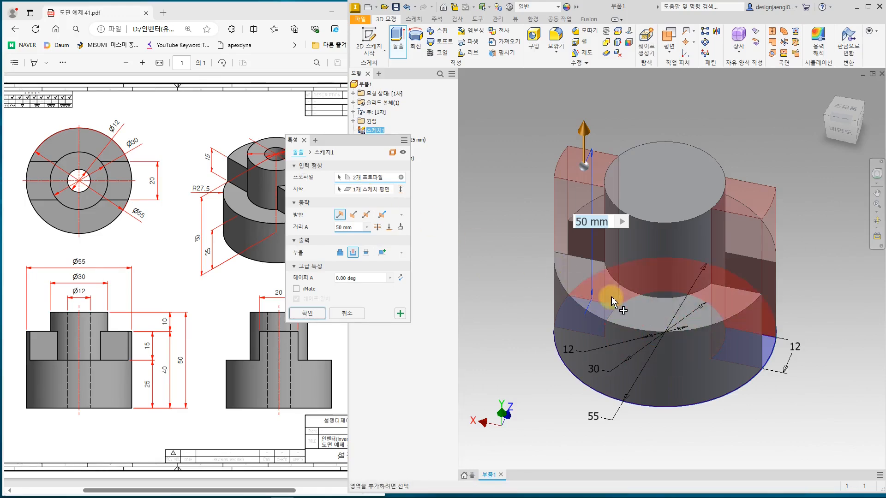
left_click(363, 196)
left_click(585, 282)
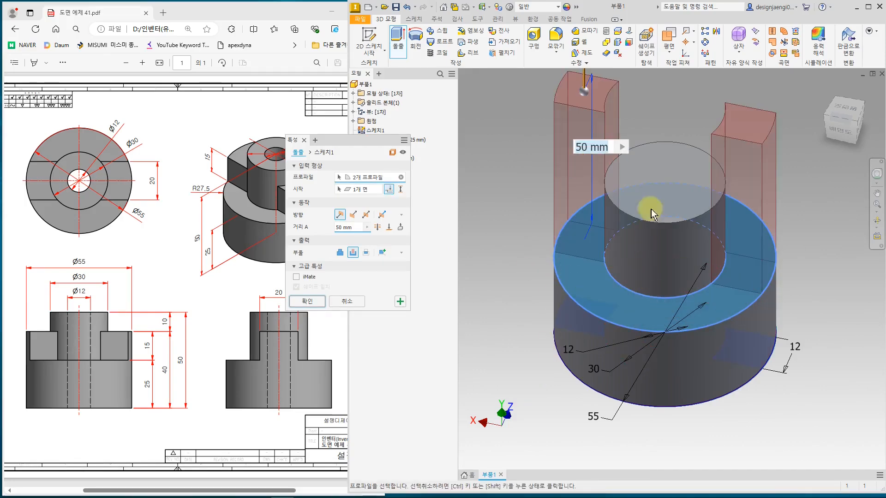
Step: Set the side block extrusion distance to 15 mm with Join output and accept the feature
middle_click_drag(716, 415, 748, 430, "shift")
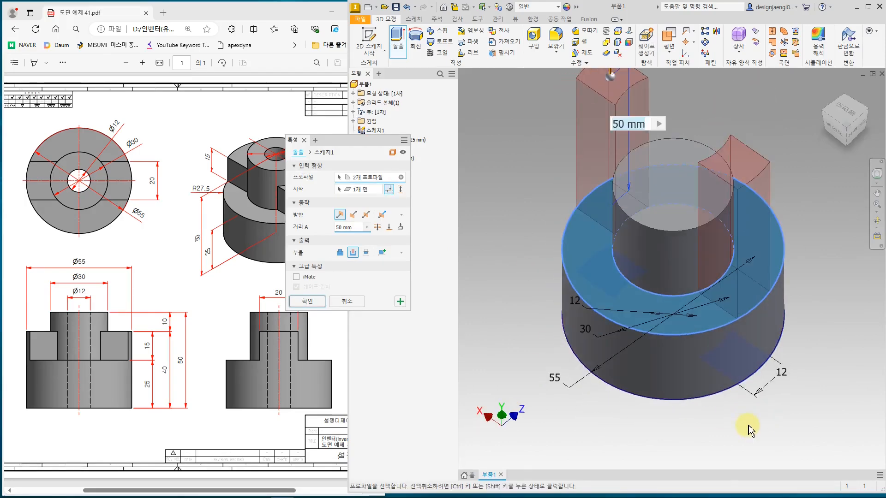
left_click(353, 227)
type("15")
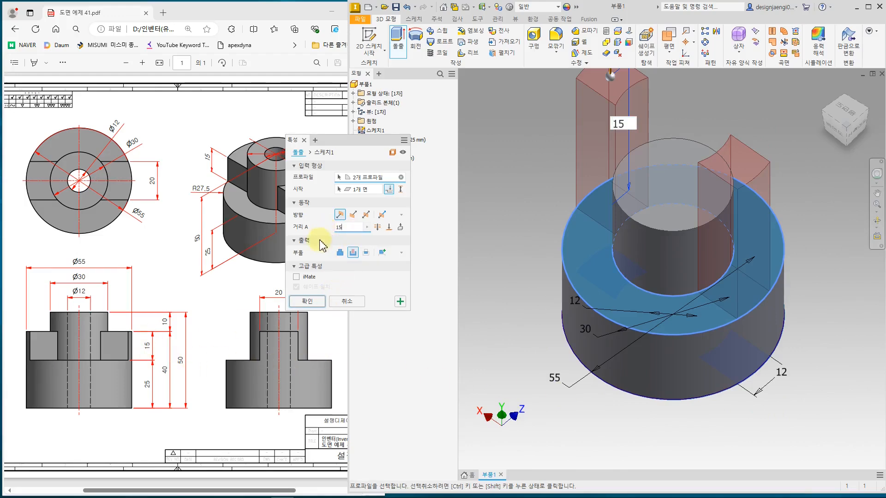
left_click(340, 253)
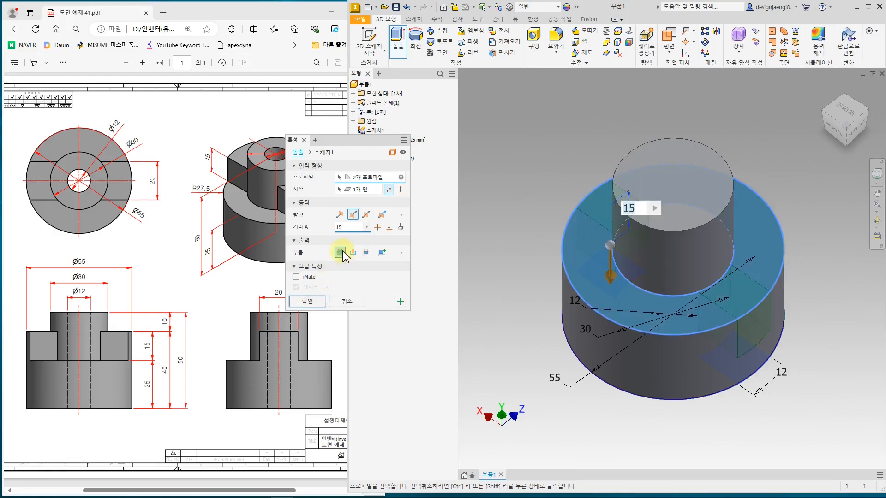
left_click(320, 303)
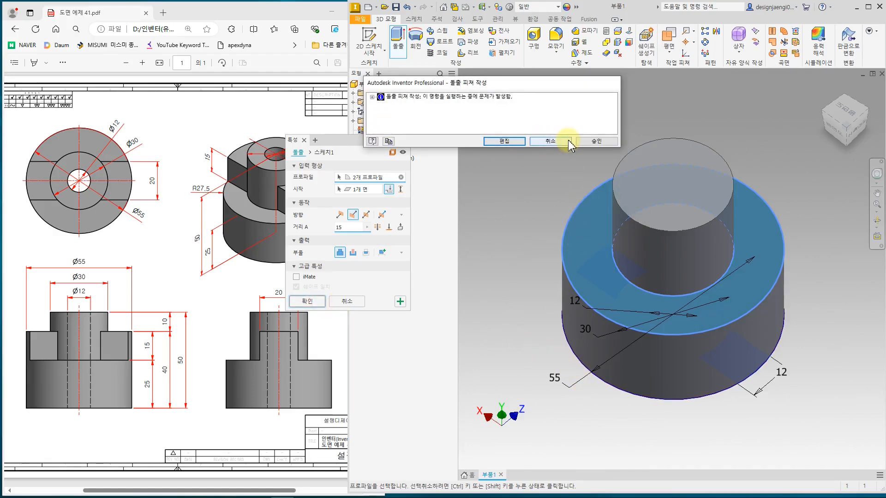
left_click(594, 141)
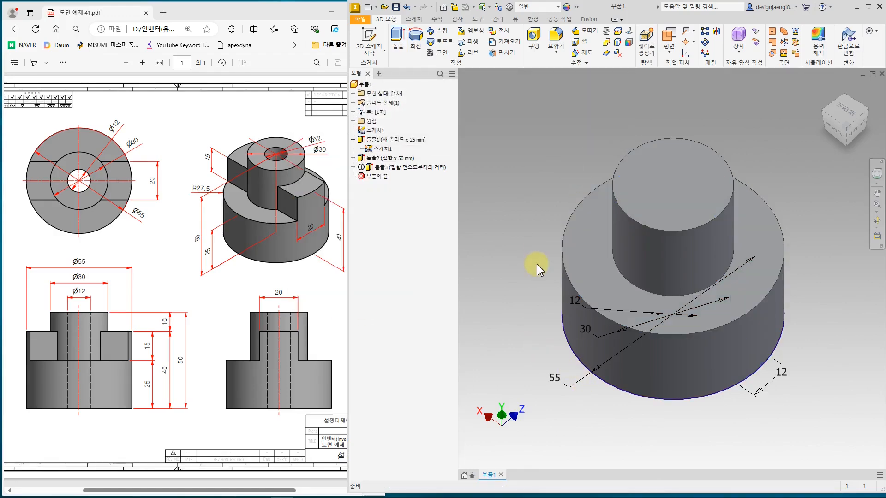
Step: Edit the side block extrusion and try the default upward direction with Cut and Join output
double_click(397, 167)
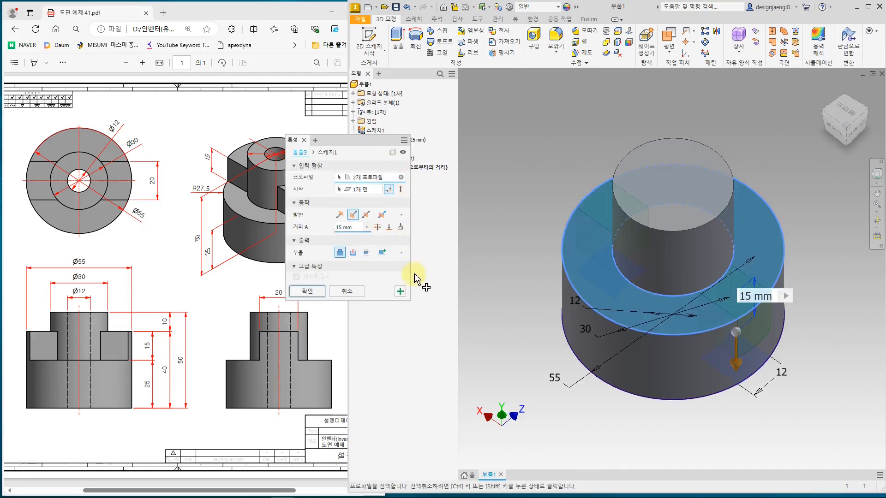
left_click(340, 215)
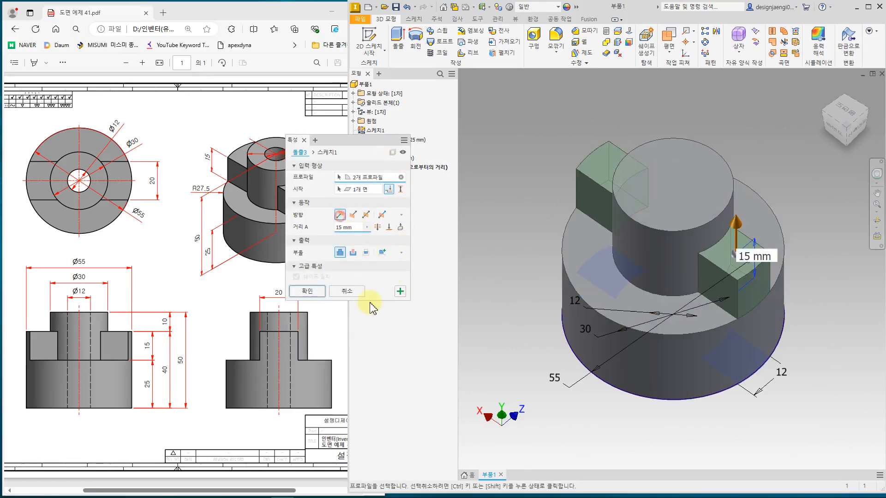
left_click(352, 253)
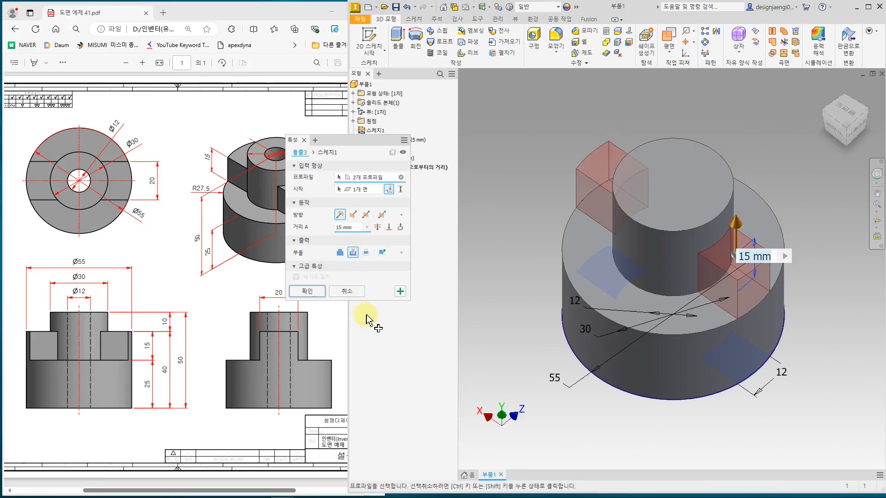
left_click(339, 253)
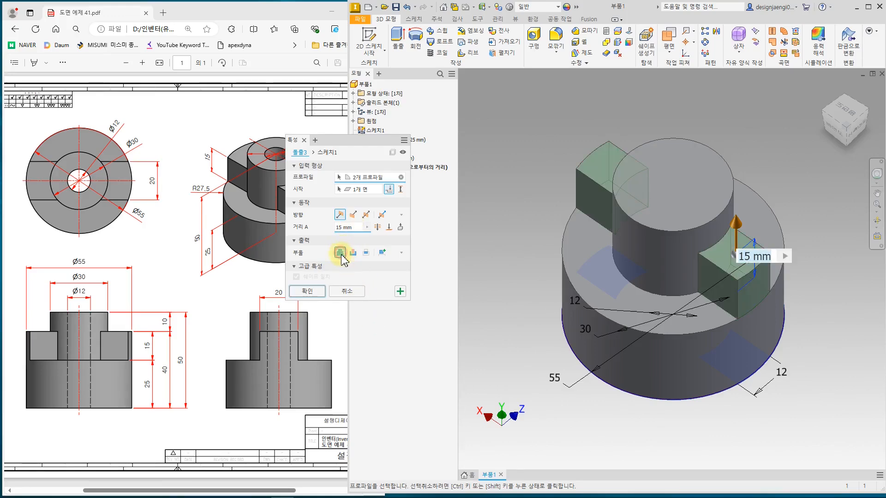
left_click(353, 214)
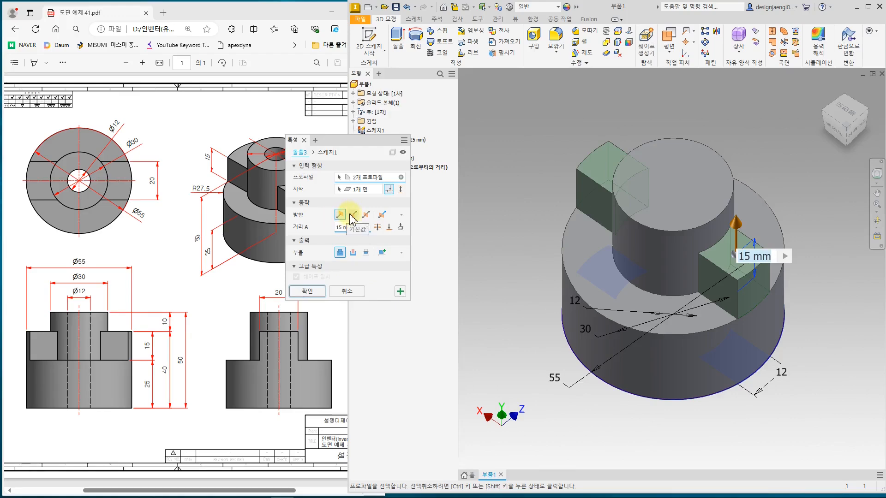
key("Return")
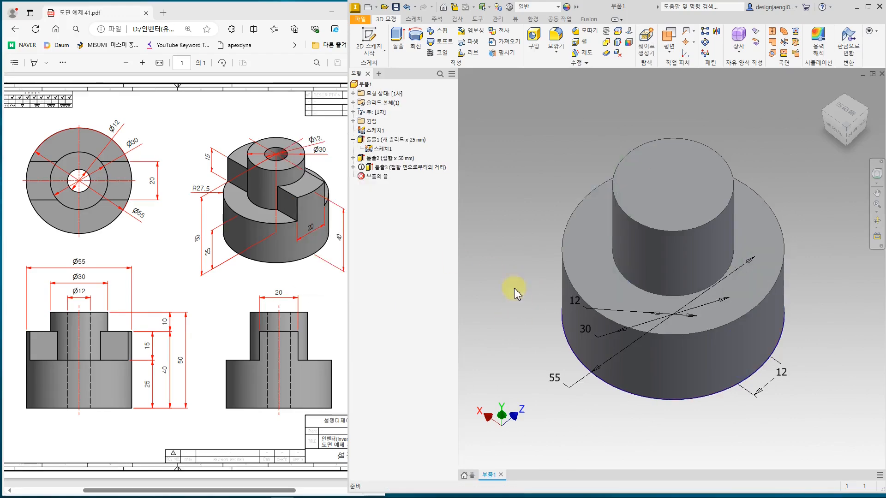
Step: Edit the side block extrusion to use the default upward direction, keeping 15 mm and Join output, and accept it
double_click(390, 167)
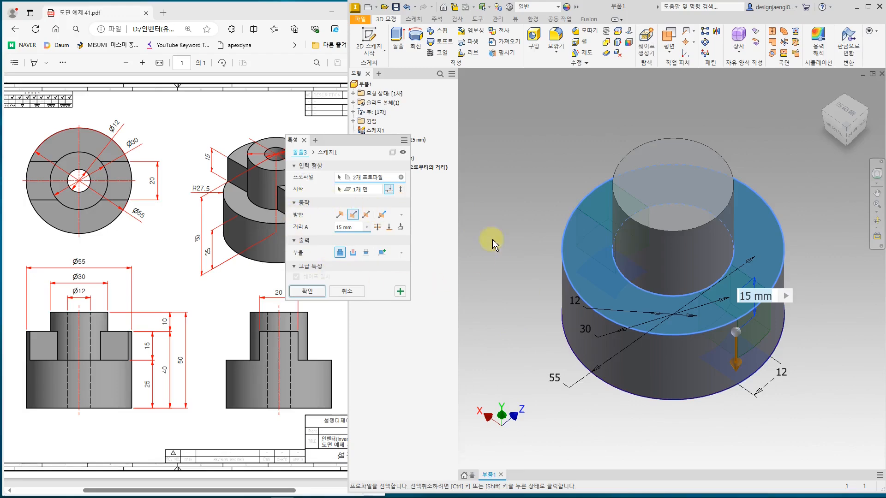
left_click(340, 215)
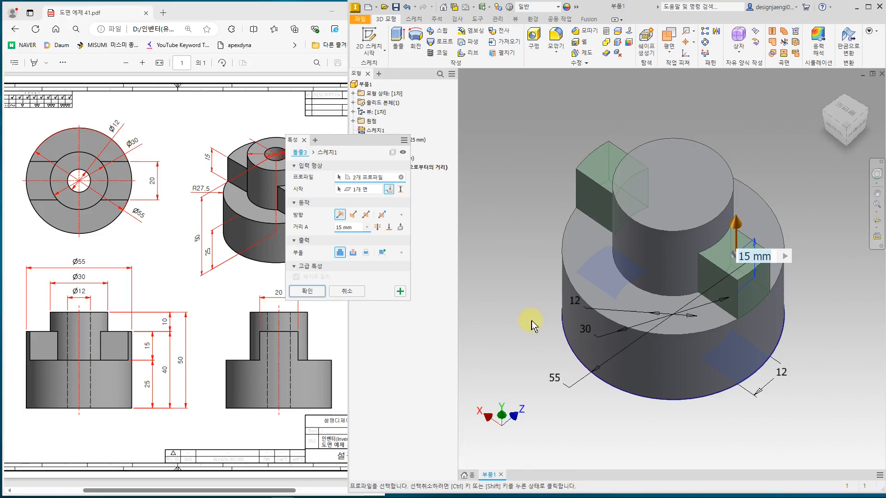
left_click(314, 294)
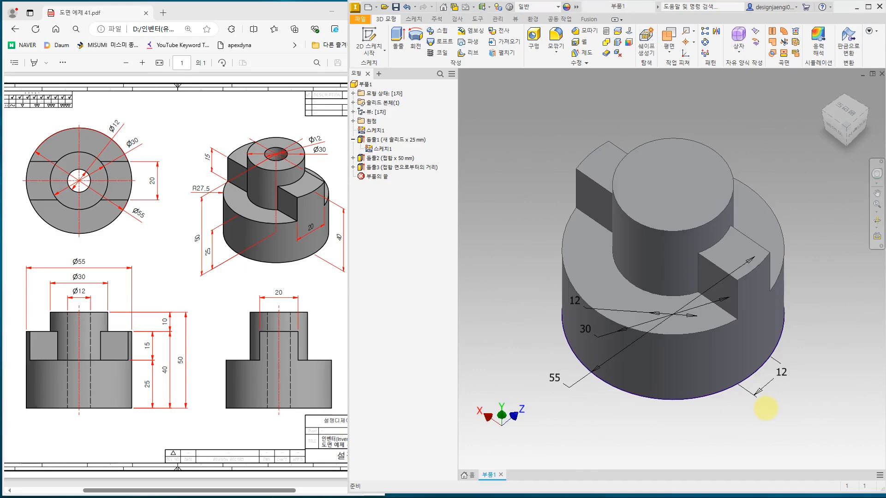
left_click_drag(739, 416, 737, 369)
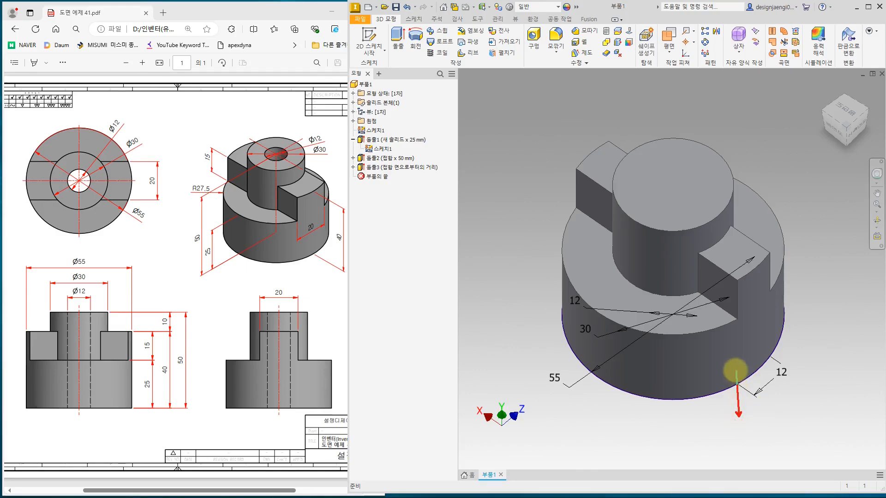
mouse_move(575, 213)
left_mouse_down()
mouse_move(585, 293)
mouse_move(674, 320)
left_mouse_up()
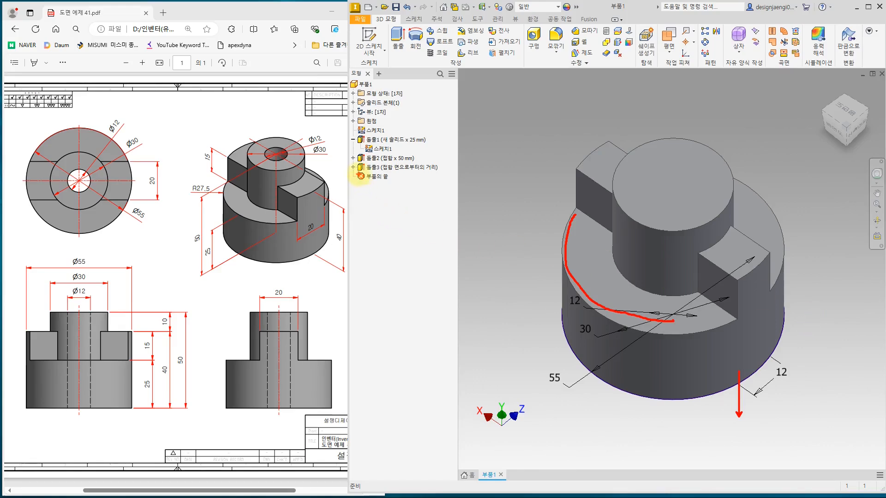
mouse_move(354, 170)
left_mouse_down("ctrl")
mouse_move(399, 173)
mouse_move(441, 163)
left_mouse_up("ctrl")
left_click_drag(351, 164, 370, 175, "ctrl")
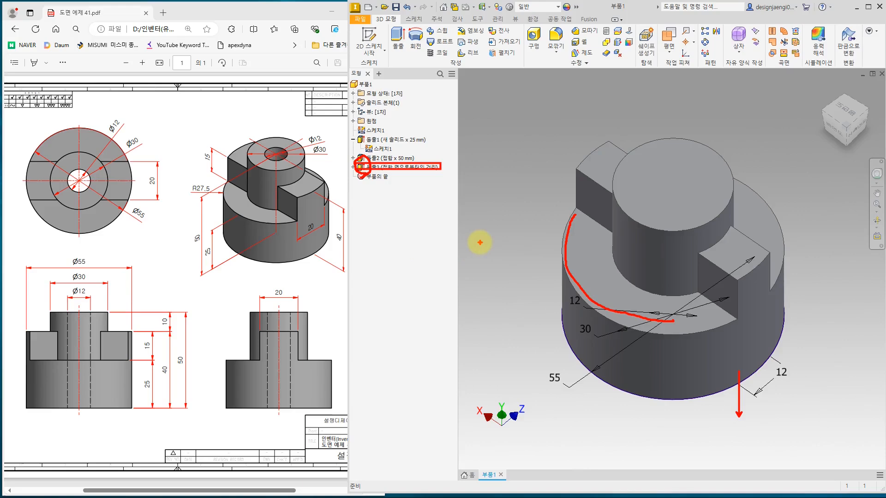
key("Escape")
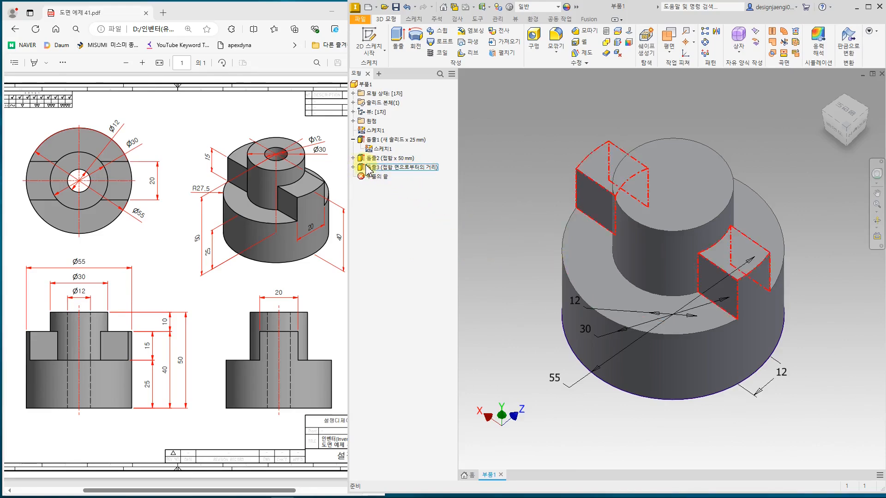
left_click(488, 298)
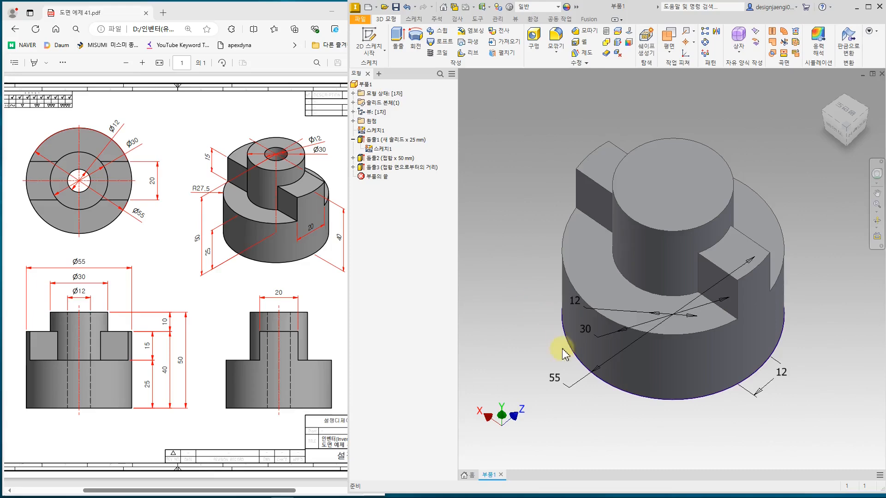
left_click(505, 237)
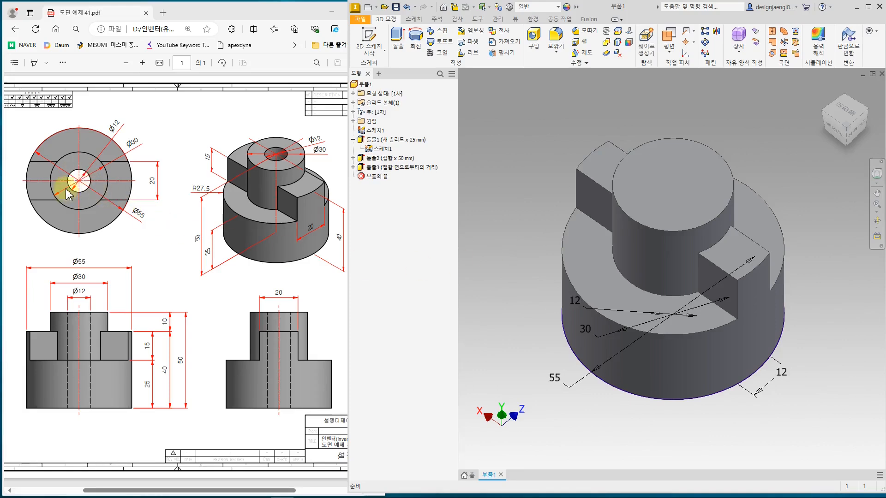
Step: Start a cut extrusion using the 12 mm center circle of the underside sketch as the profile
left_click(397, 43)
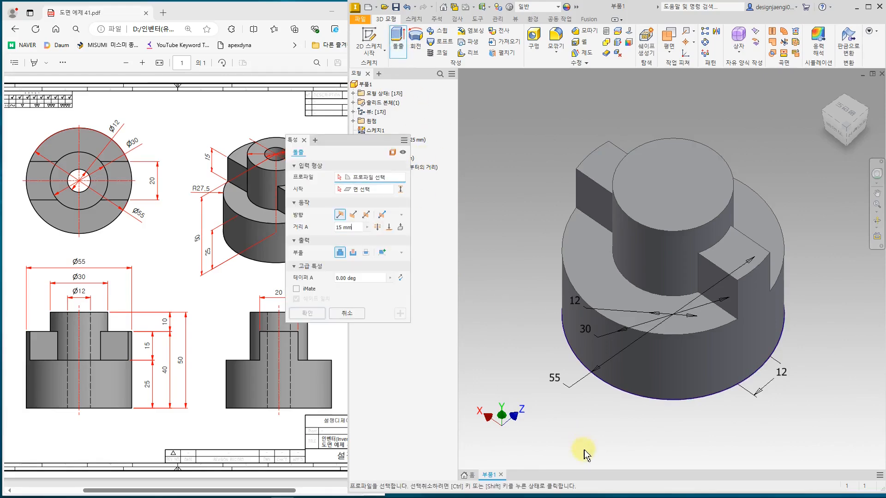
middle_click_drag(611, 438, 622, 376, "shift")
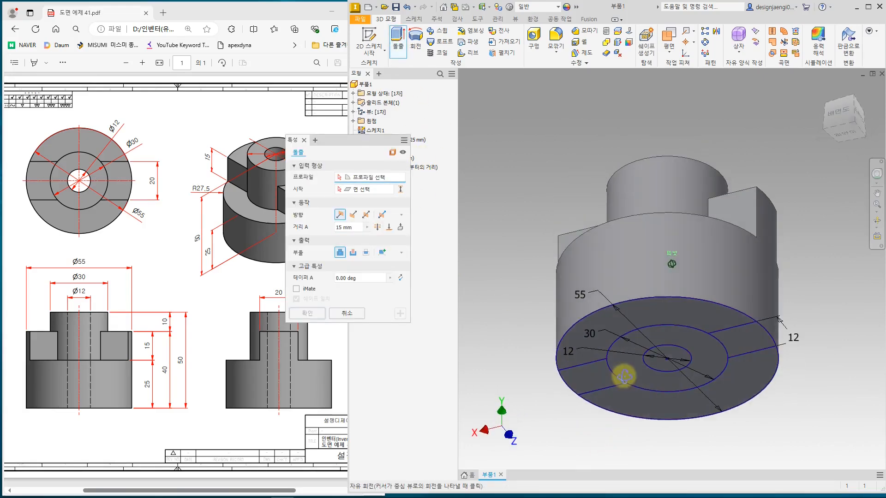
left_click(668, 358)
middle_click_drag(545, 329, 456, 326, "shift")
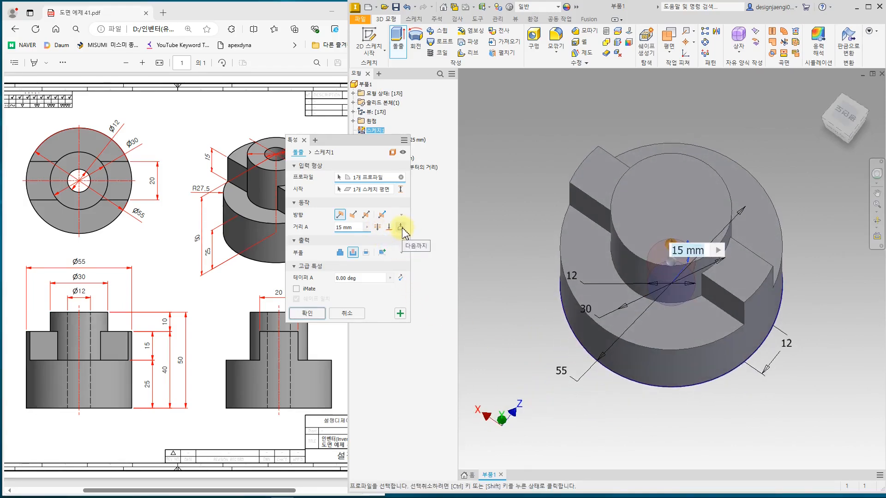
Step: Try the Through All and To Next extents for the center hole cut
left_click(377, 227)
middle_click_drag(615, 358, 637, 226, "shift")
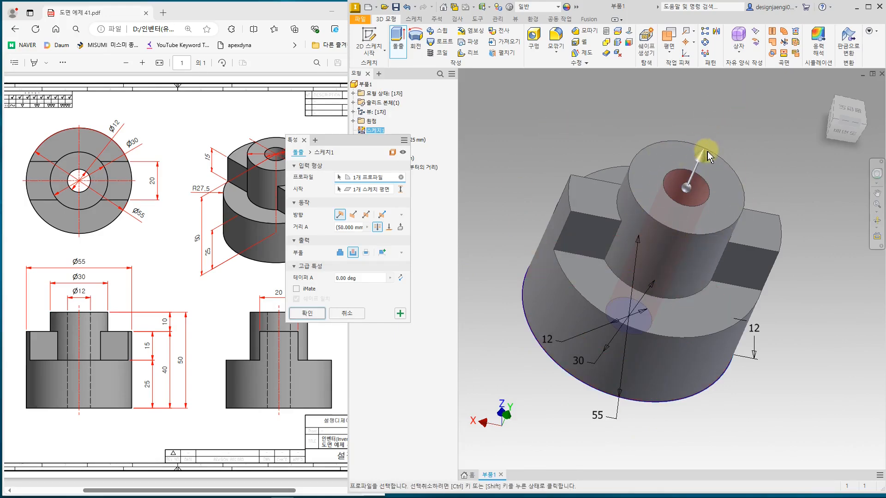
left_click(401, 227)
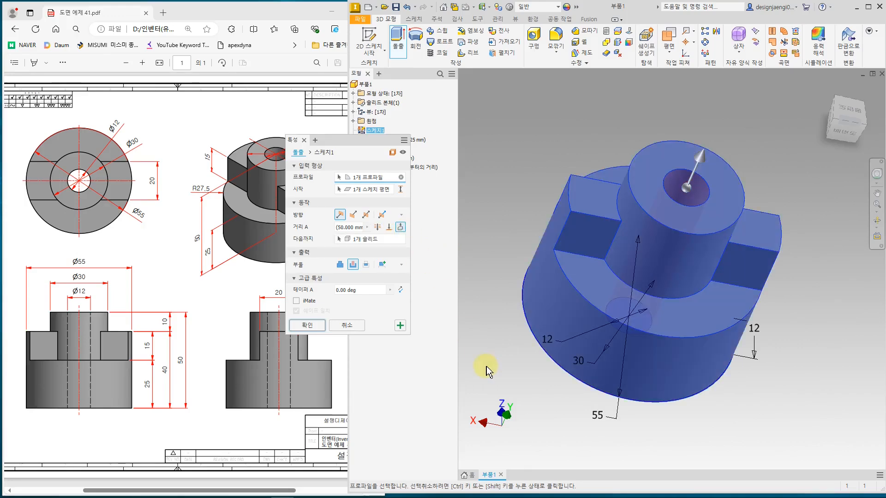
mouse_move(694, 298)
middle_mouse_down("shift")
mouse_move(738, 411)
mouse_move(757, 379)
middle_mouse_up("shift")
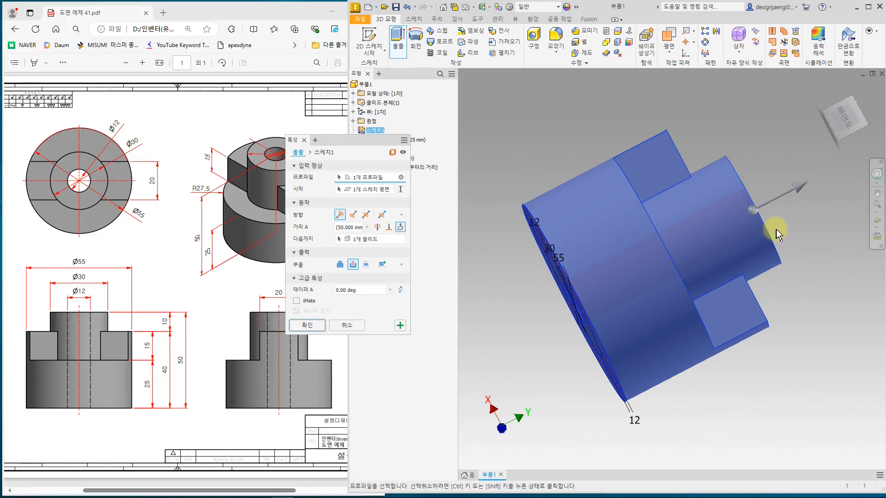
middle_click_drag(741, 270, 621, 401, "shift")
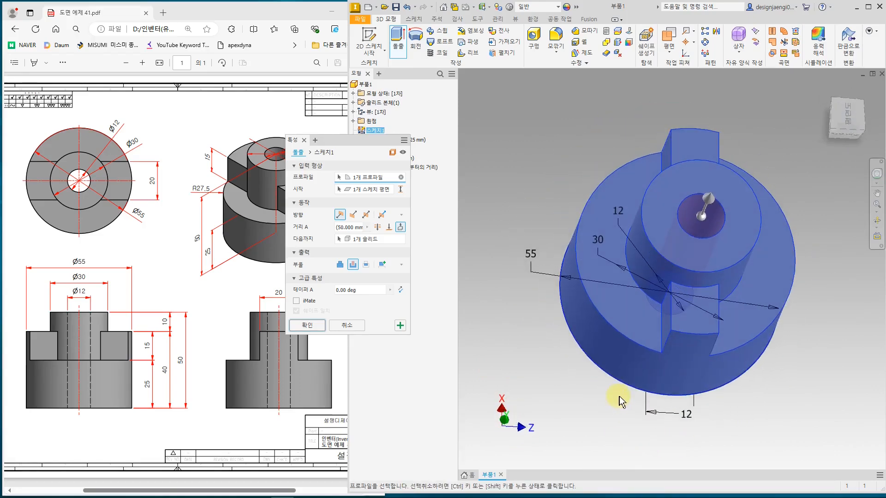
Step: End the center hole cut at the central cylinder's upper face with the To extent and accept the feature
left_click(389, 228)
middle_click_drag(502, 381, 524, 218, "shift")
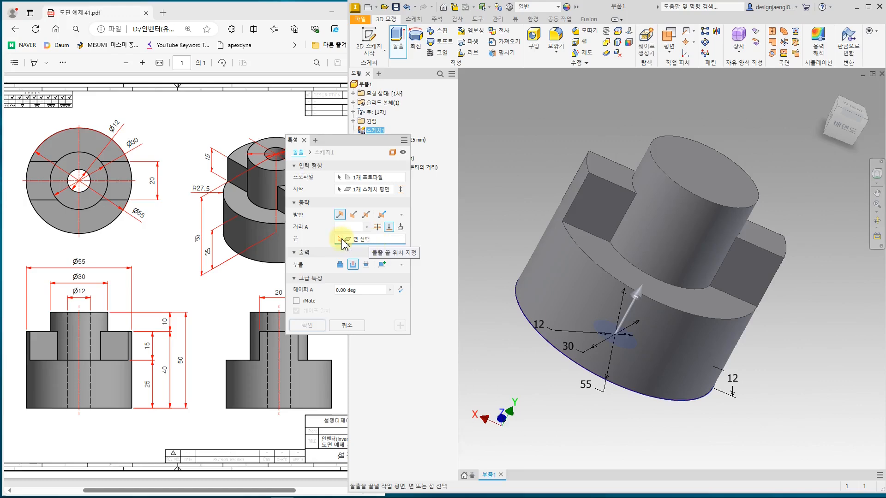
left_click(685, 172)
middle_click_drag(605, 445, 439, 322, "shift")
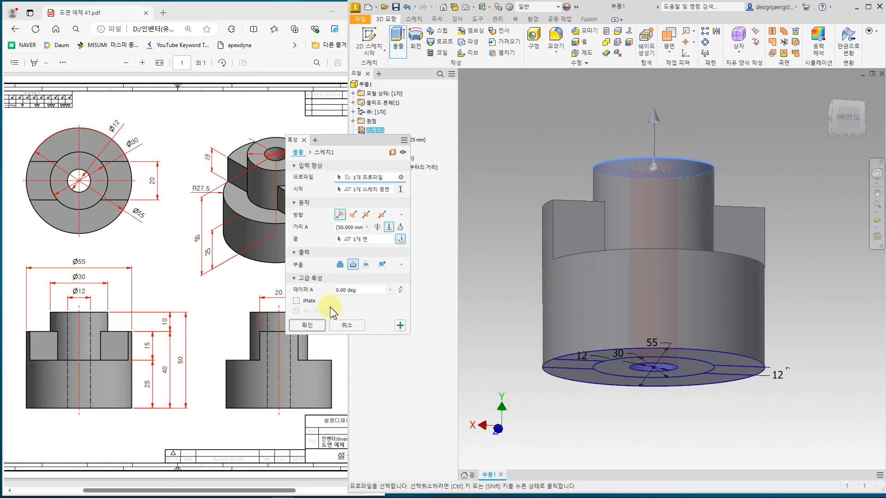
left_click(307, 325)
middle_click_drag(593, 410, 701, 418, "shift")
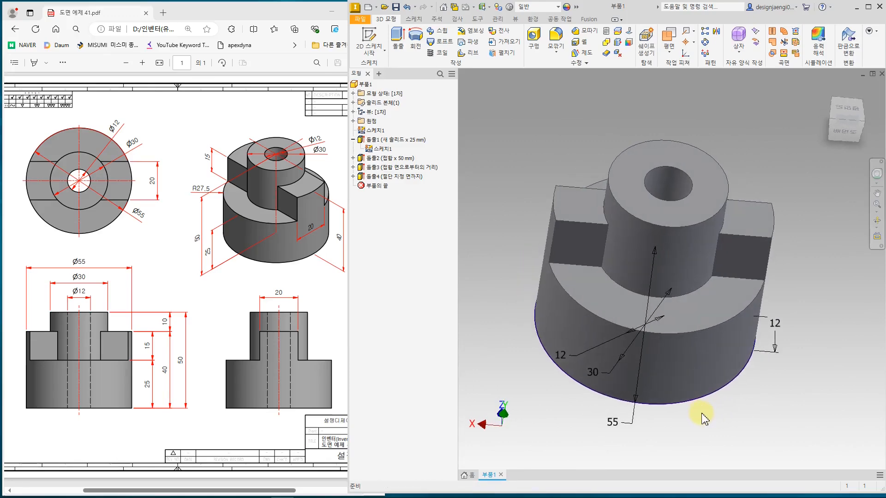
Step: Edit the shared sketch, set the side block width dimension to 20 mm, and finish the sketch
left_click(386, 149)
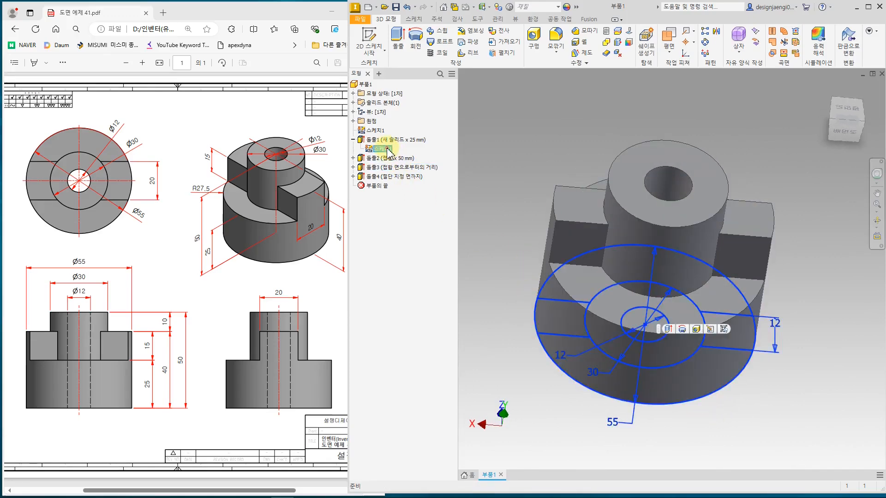
double_click(386, 150)
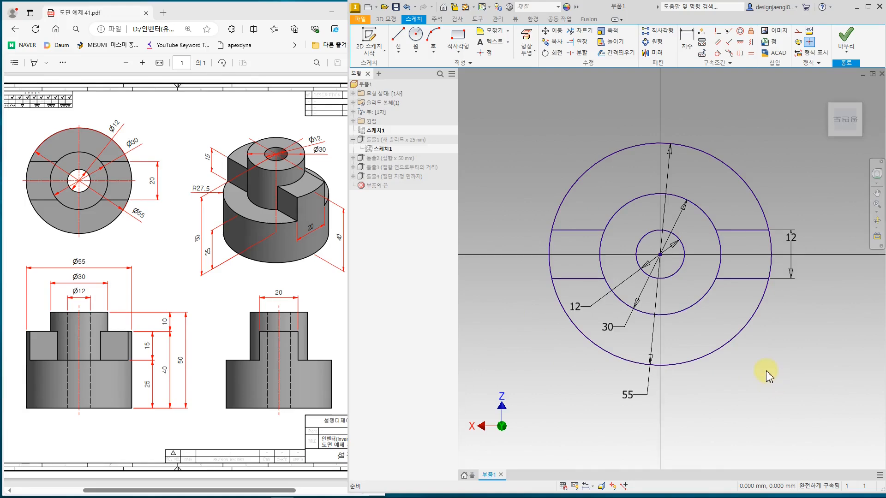
left_click(173, 217)
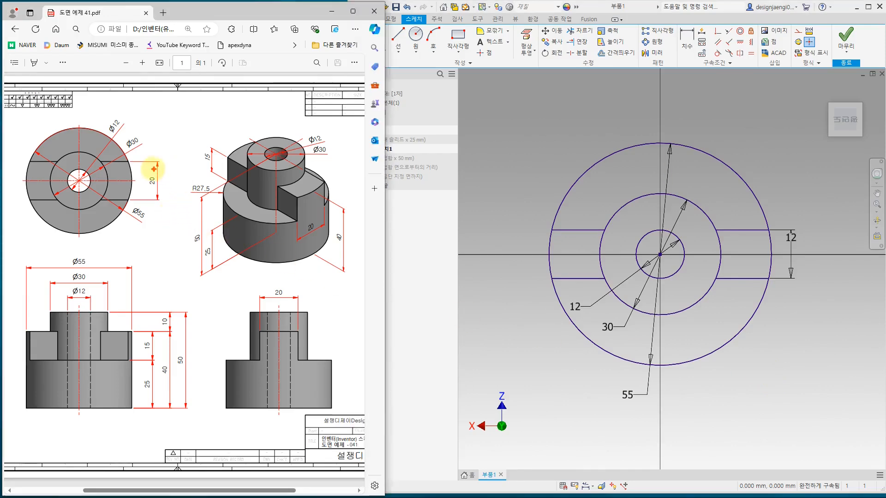
left_click_drag(140, 166, 163, 194)
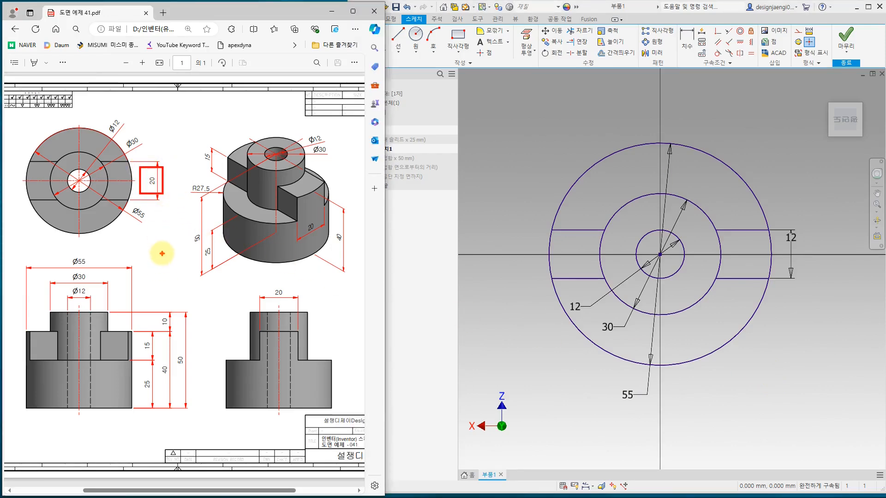
left_click_drag(778, 218, 803, 251)
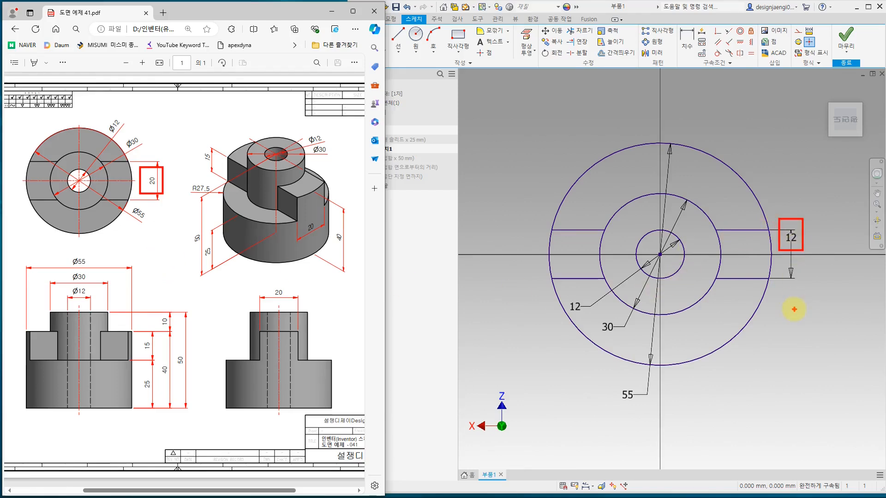
key("Escape")
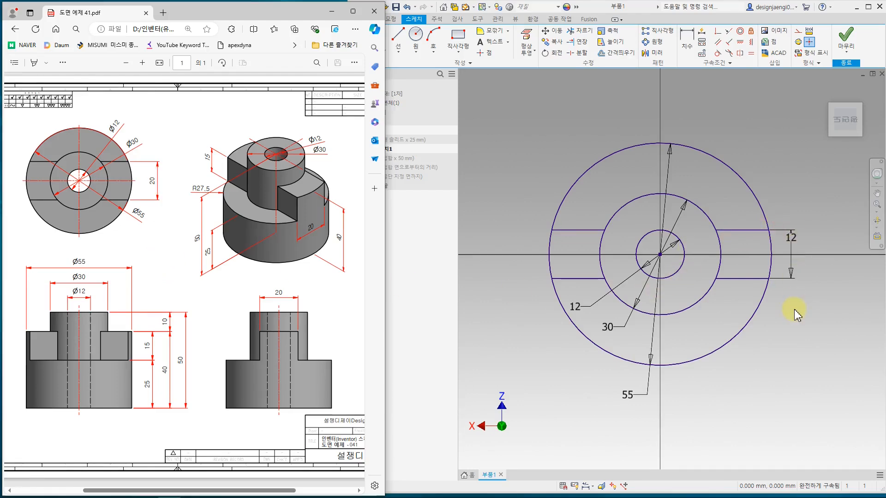
double_click(791, 238)
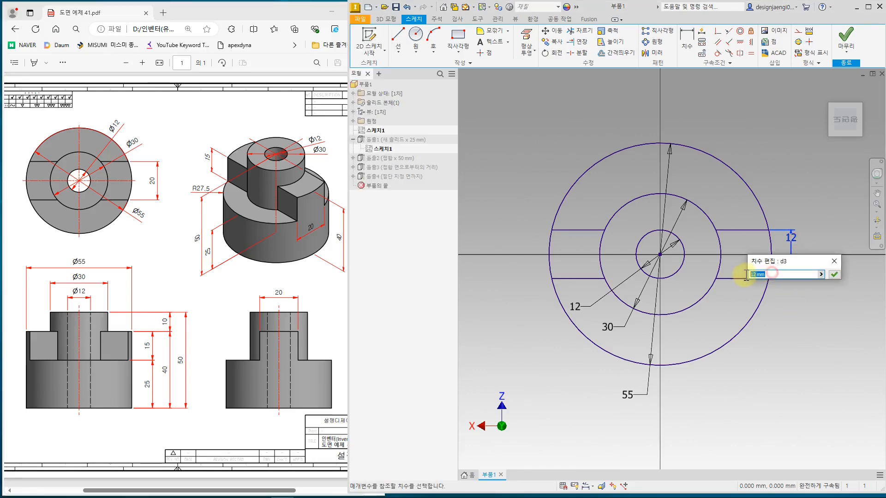
type("20")
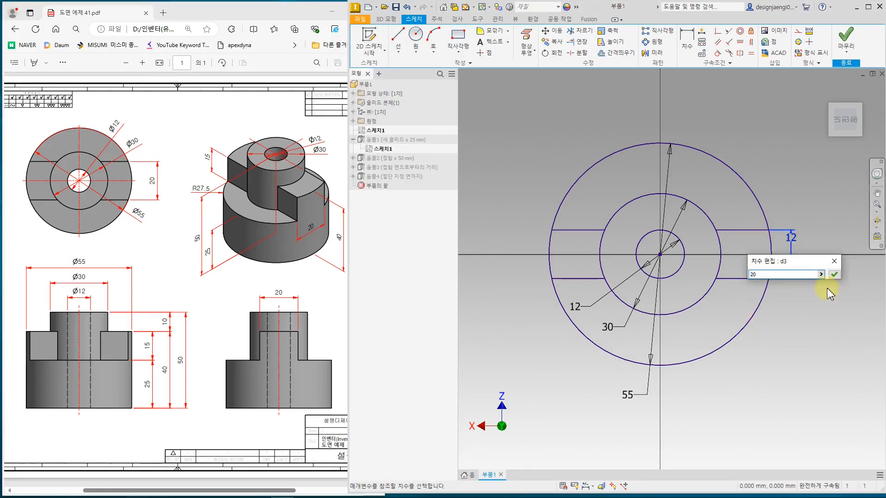
left_click(834, 275)
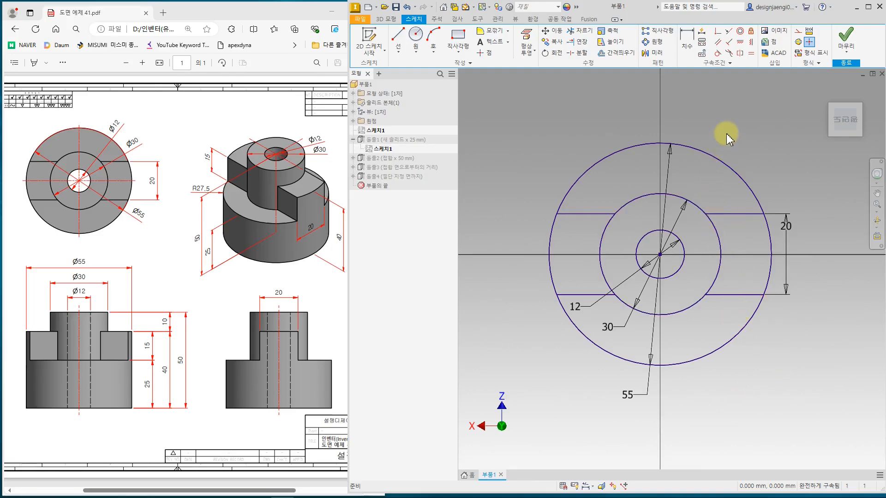
left_click(847, 44)
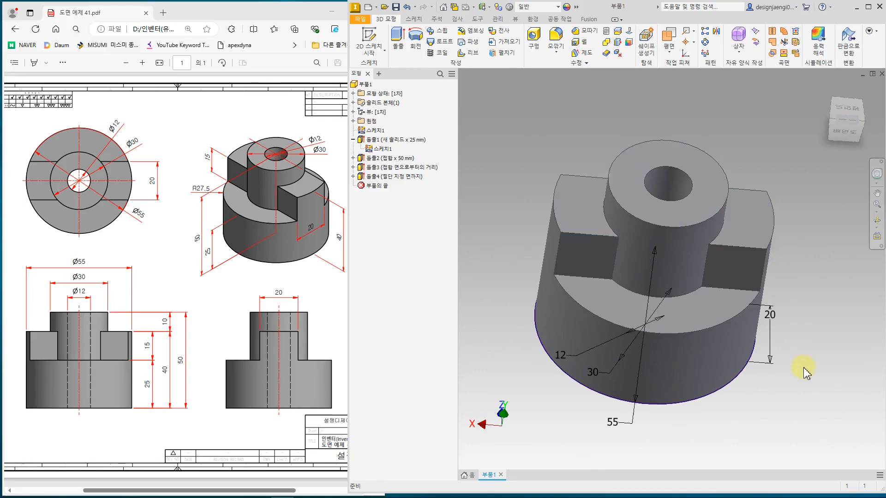
Step: Turn off the visibility of the shared sketch under the base extrusion
middle_click_drag(805, 372, 762, 411, "shift")
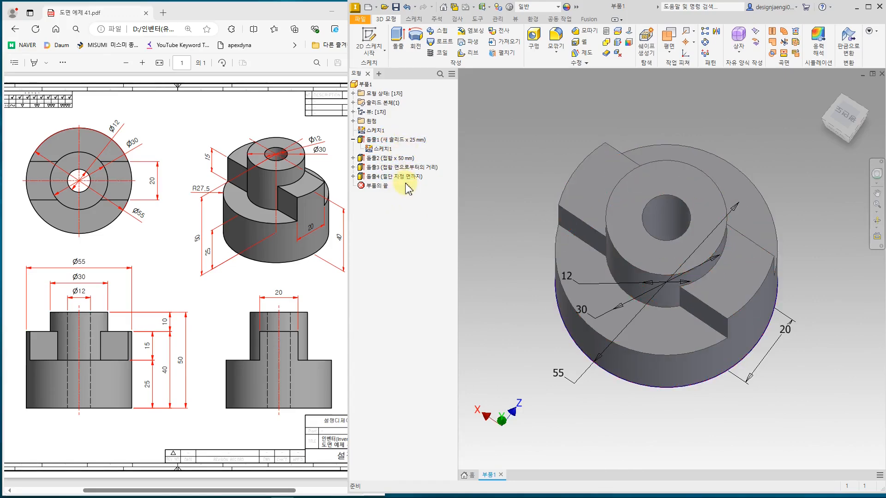
left_click(382, 148)
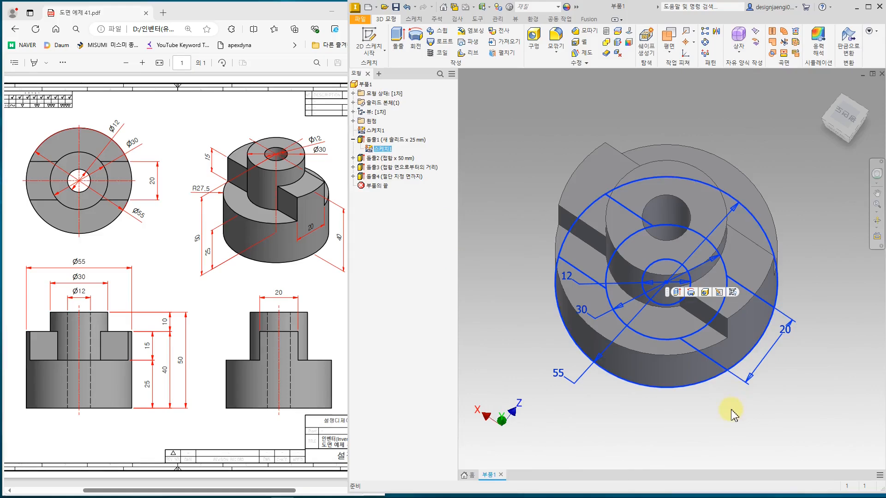
left_click(408, 237)
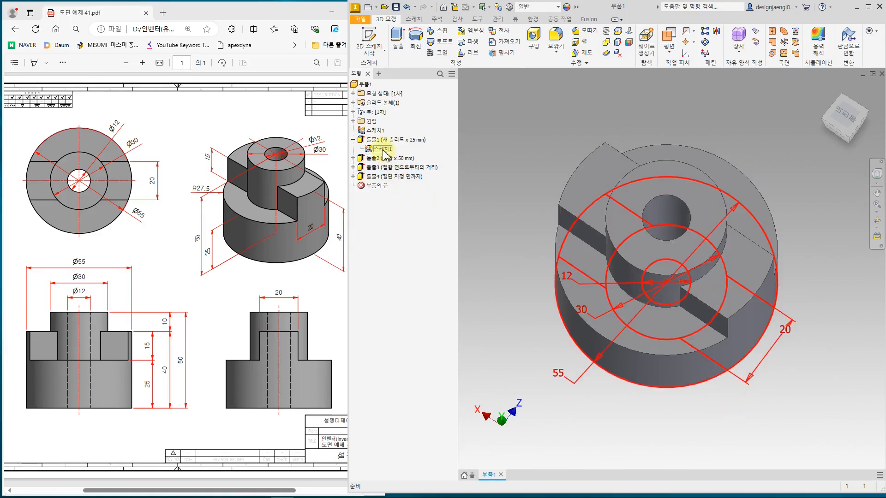
right_click(383, 149)
left_click(407, 261)
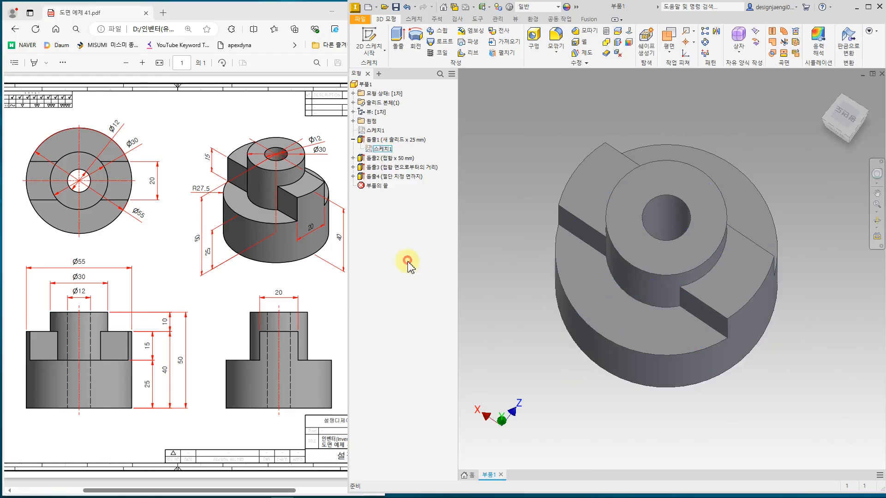
Step: Collapse the base extrusion in the model tree and restore the home view to examine the finished part
left_click(353, 140)
mouse_move(619, 436)
middle_mouse_down("shift")
mouse_move(654, 407)
mouse_move(617, 421)
middle_mouse_up("shift")
key("F6")
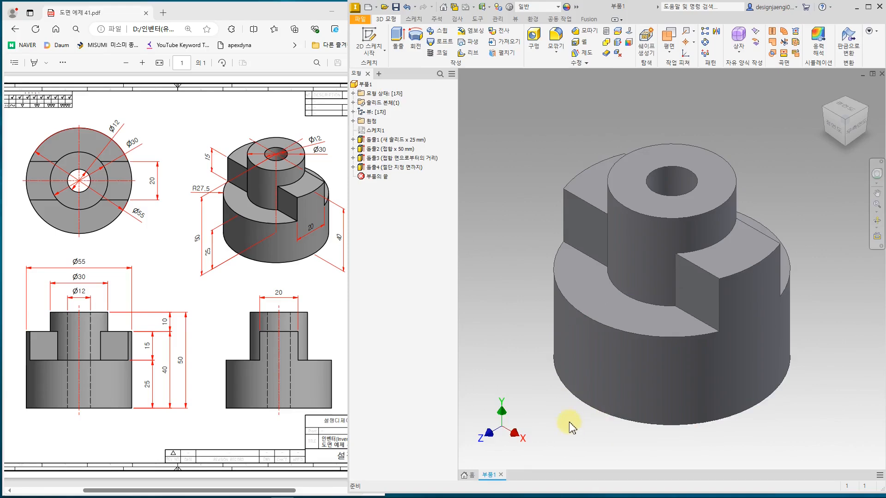
left_click(326, 304)
left_click(480, 376)
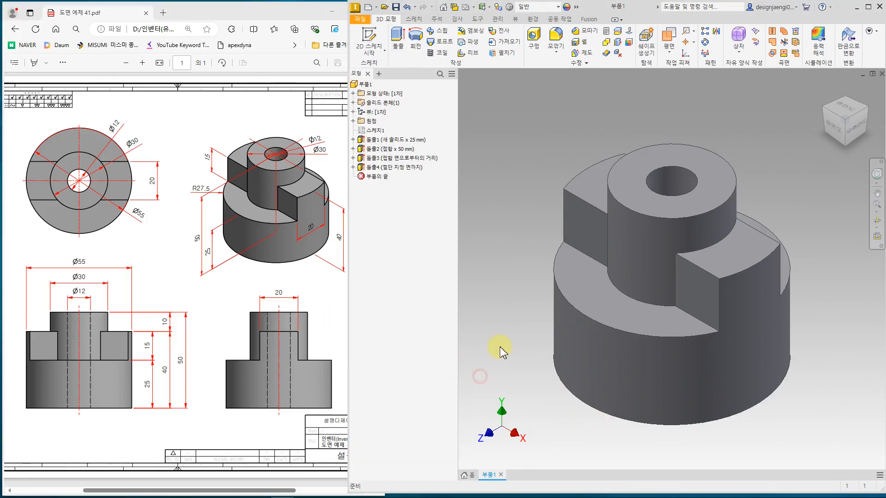